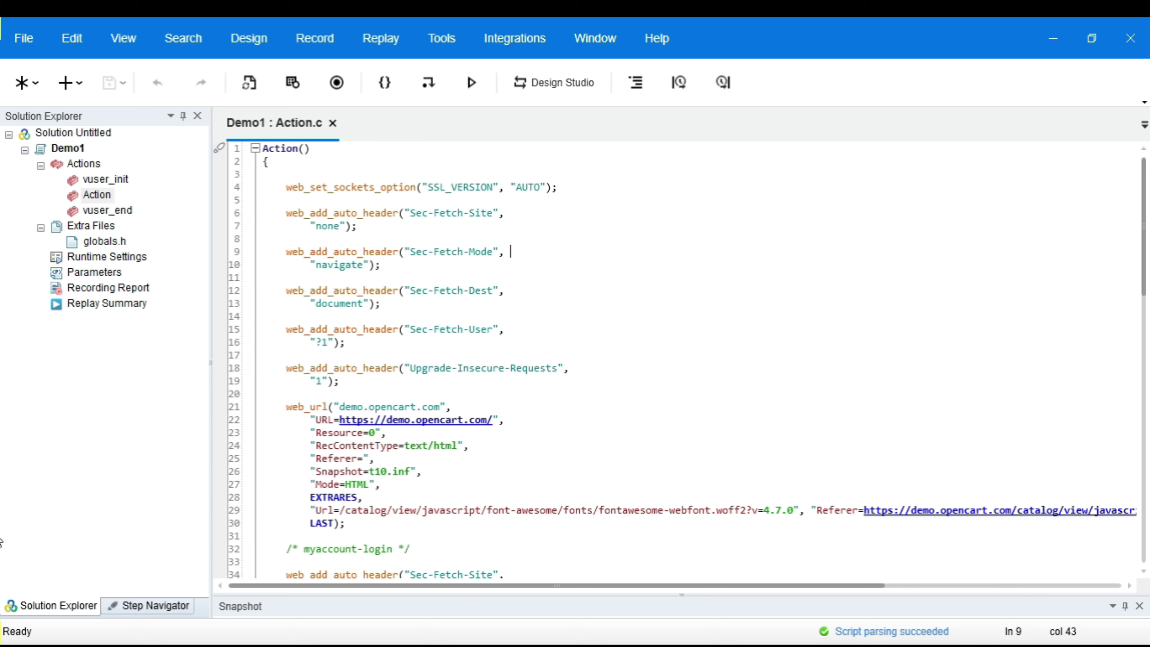
Open the vuser_init and vuser_end sections of the Demo1 script, and return to the Action section
double_click(89, 183)
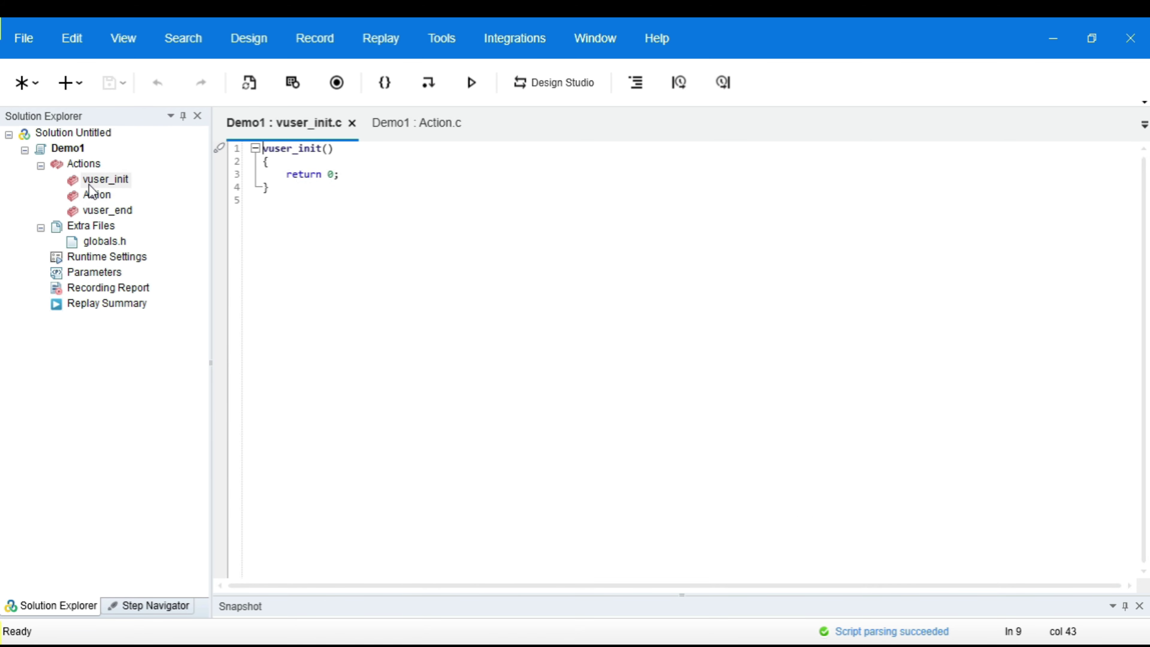
left_click(89, 185)
double_click(93, 195)
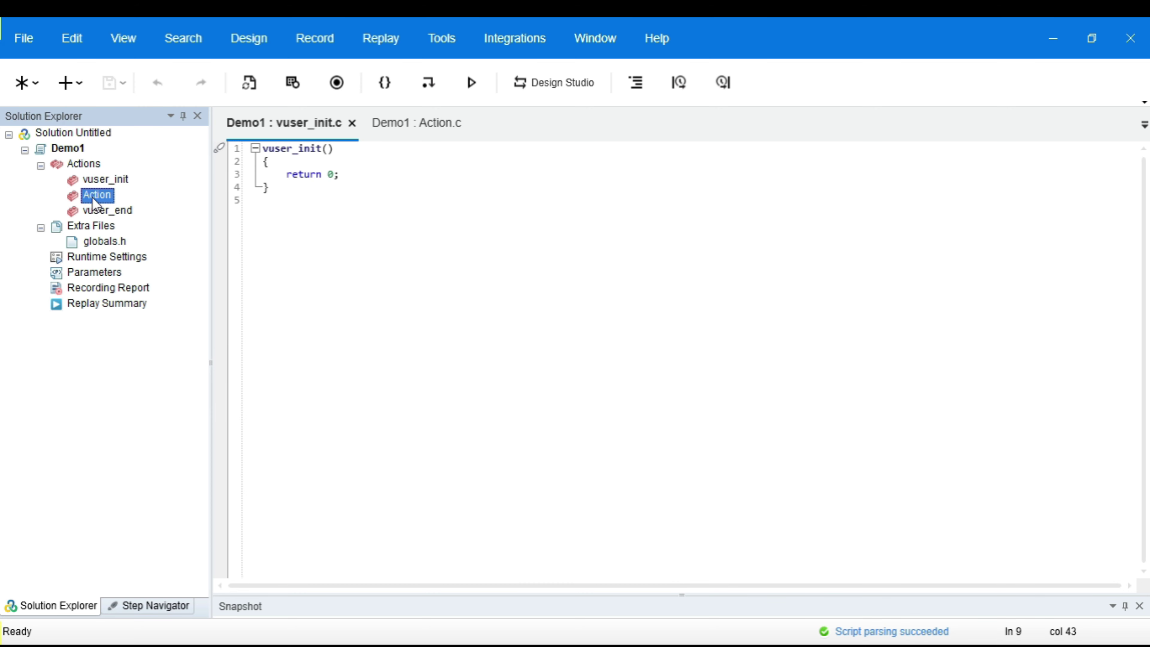
left_click(96, 214)
double_click(97, 213)
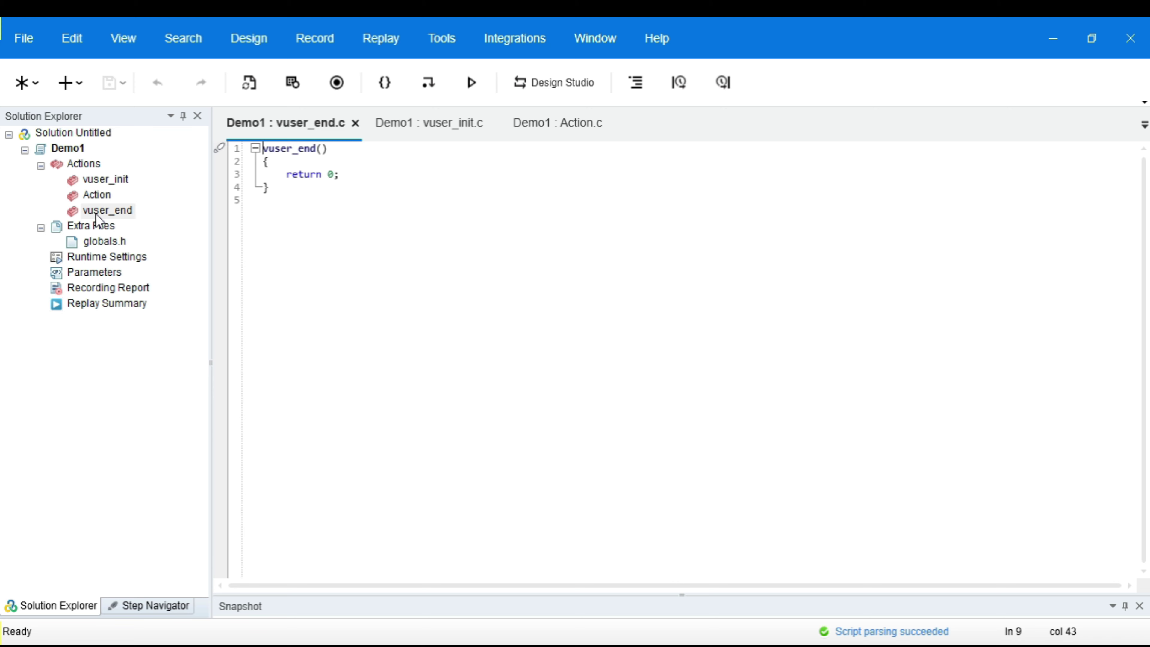
left_click(98, 193)
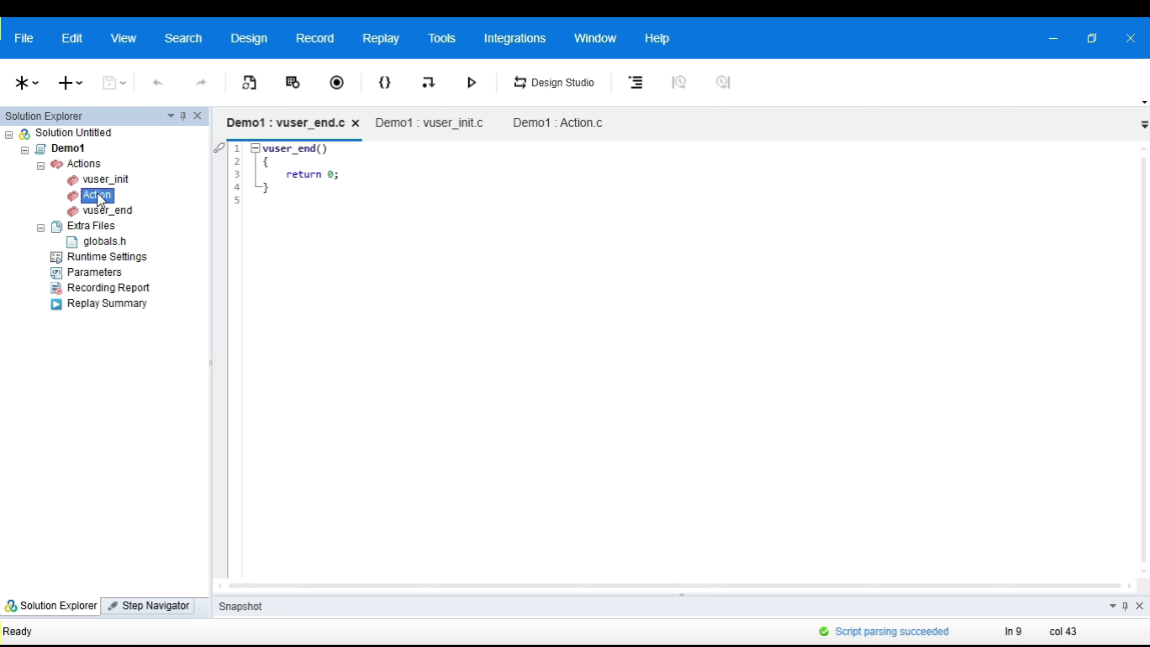
double_click(98, 195)
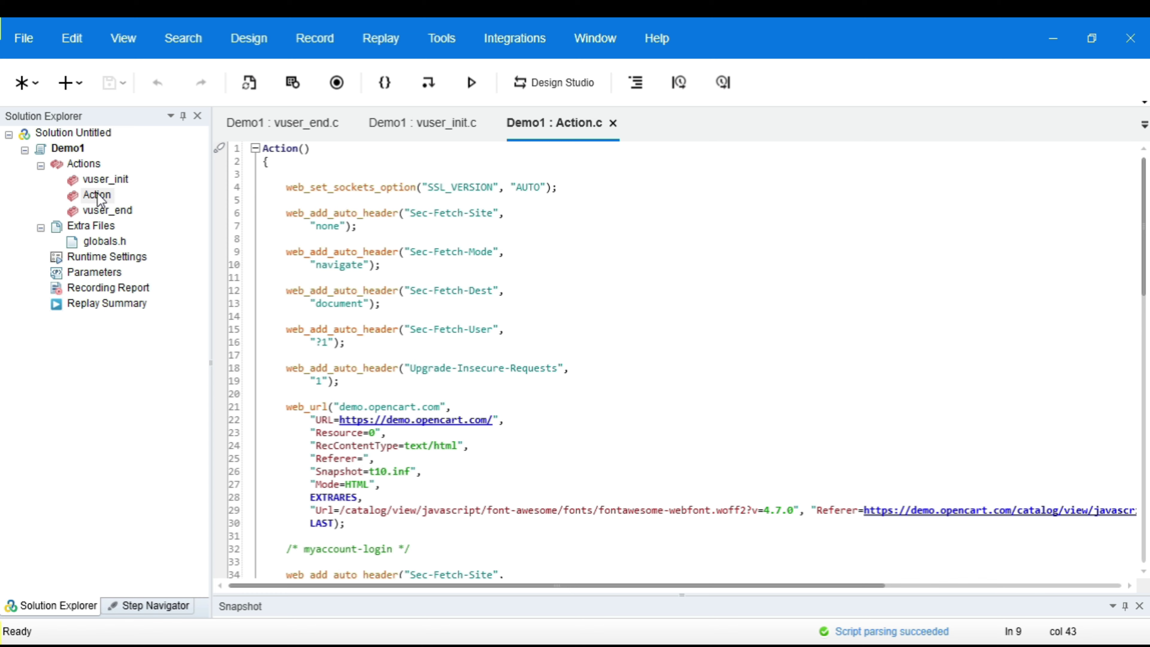
Examine the vuser_init, Action and vuser_end functions one after another, highlighting the relevant code in each
double_click(106, 179)
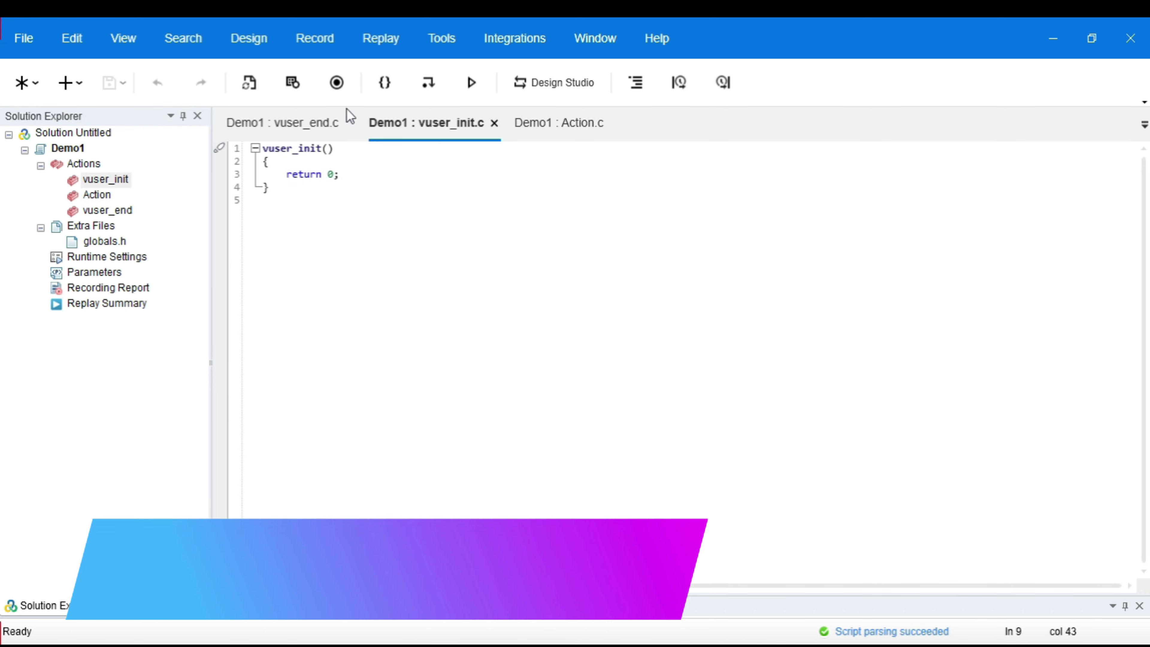
left_click(303, 150)
double_click(305, 150)
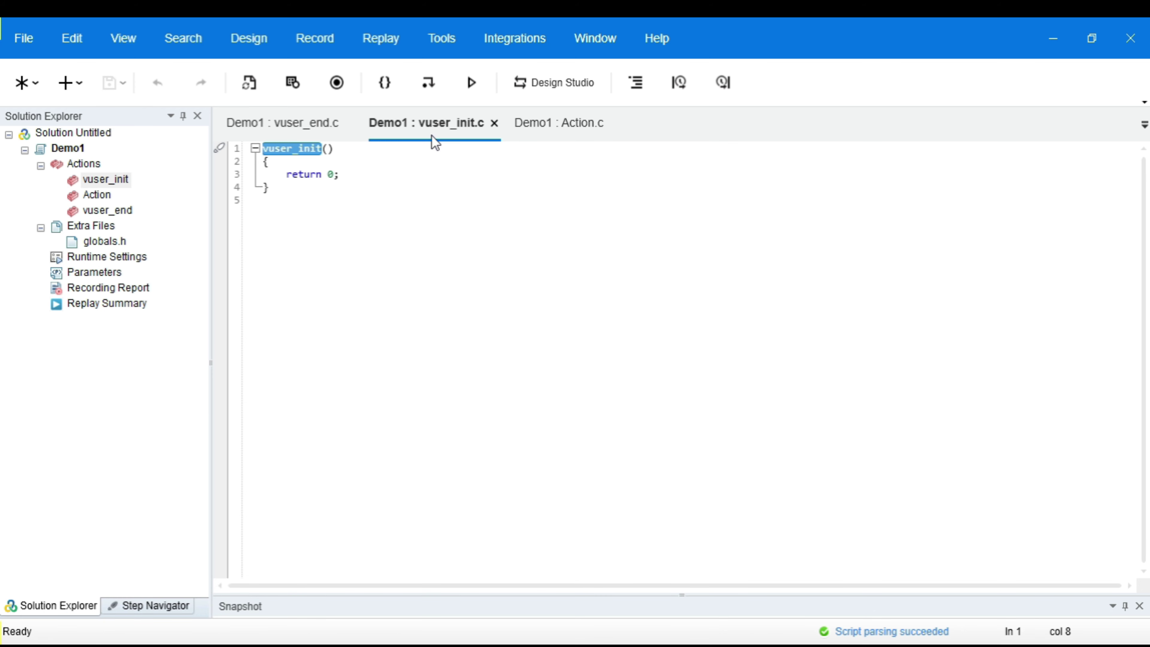
left_click(560, 130)
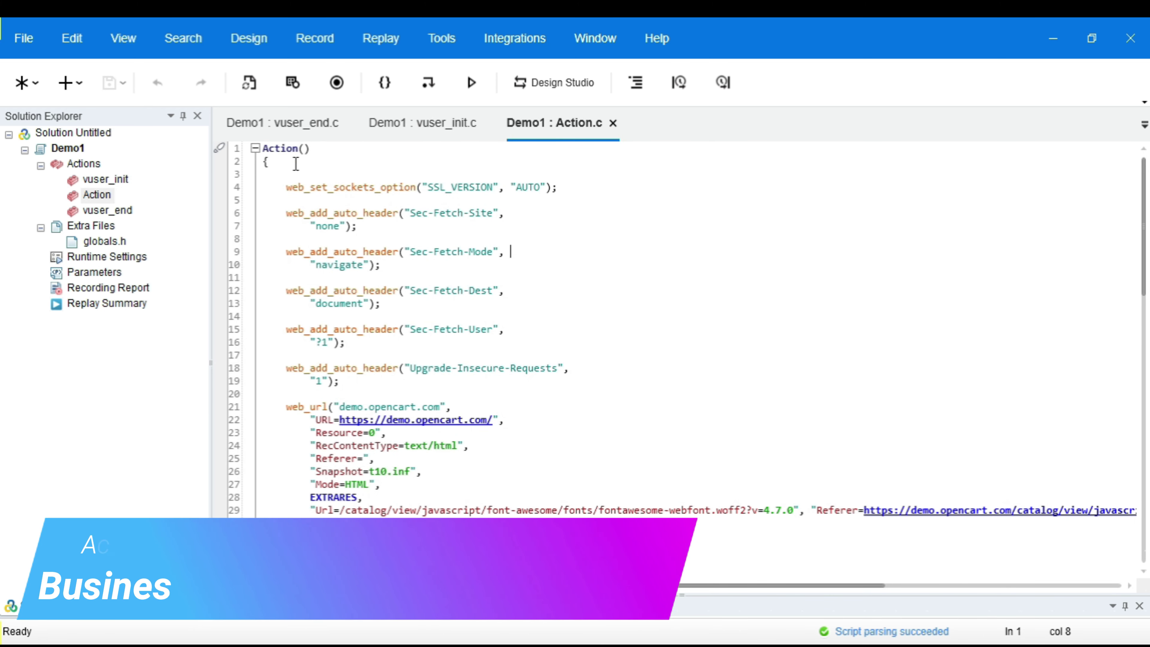
double_click(271, 148)
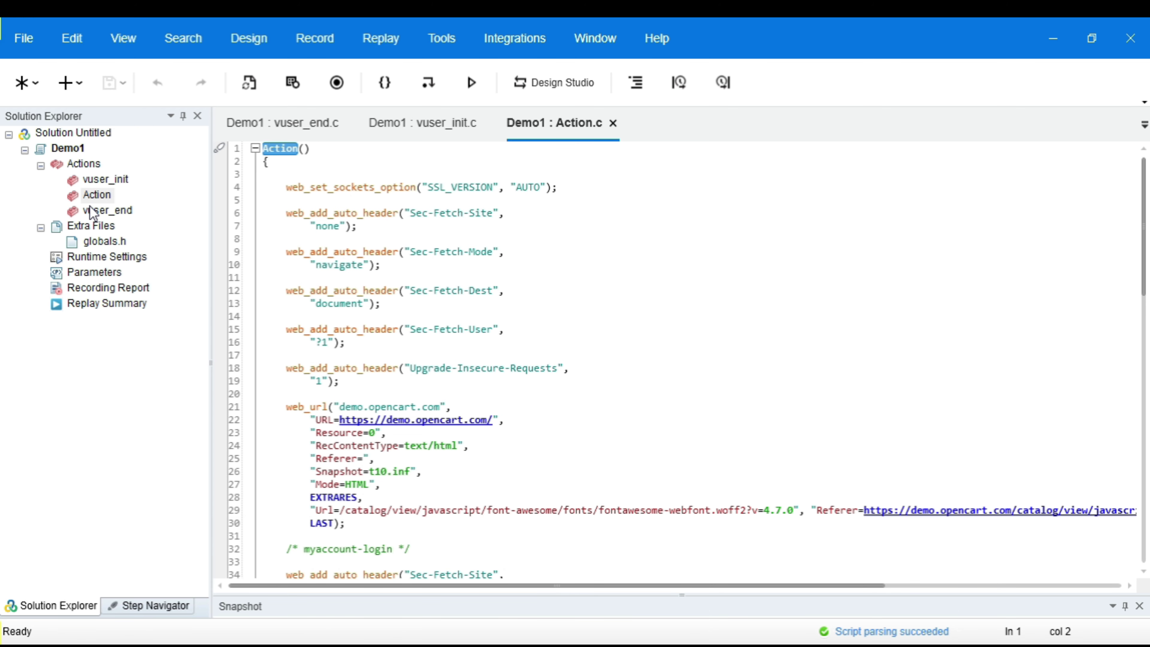
left_click(298, 133)
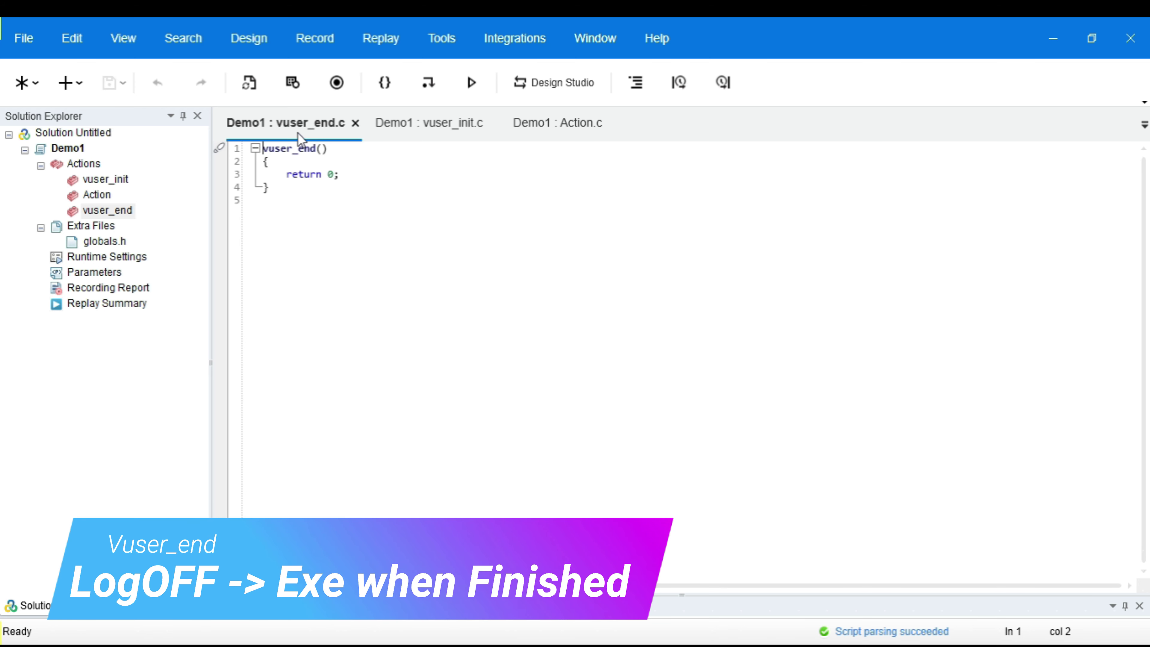
double_click(299, 174)
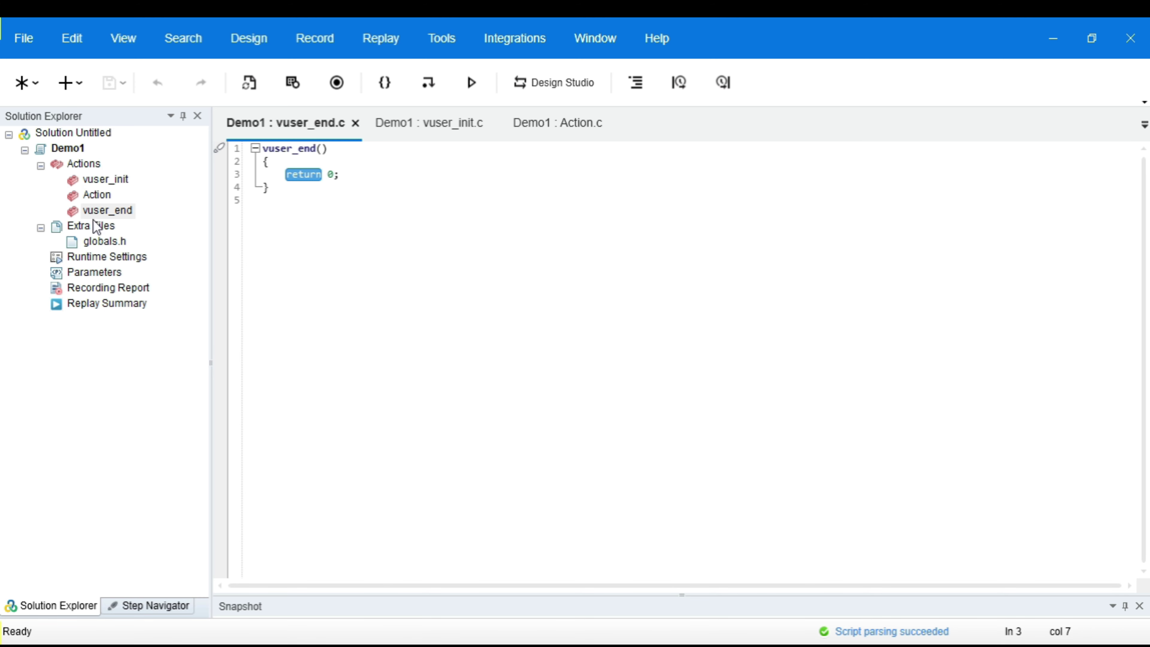
Review the Action function again and compare it with the vuser_init and vuser_end sections
double_click(104, 199)
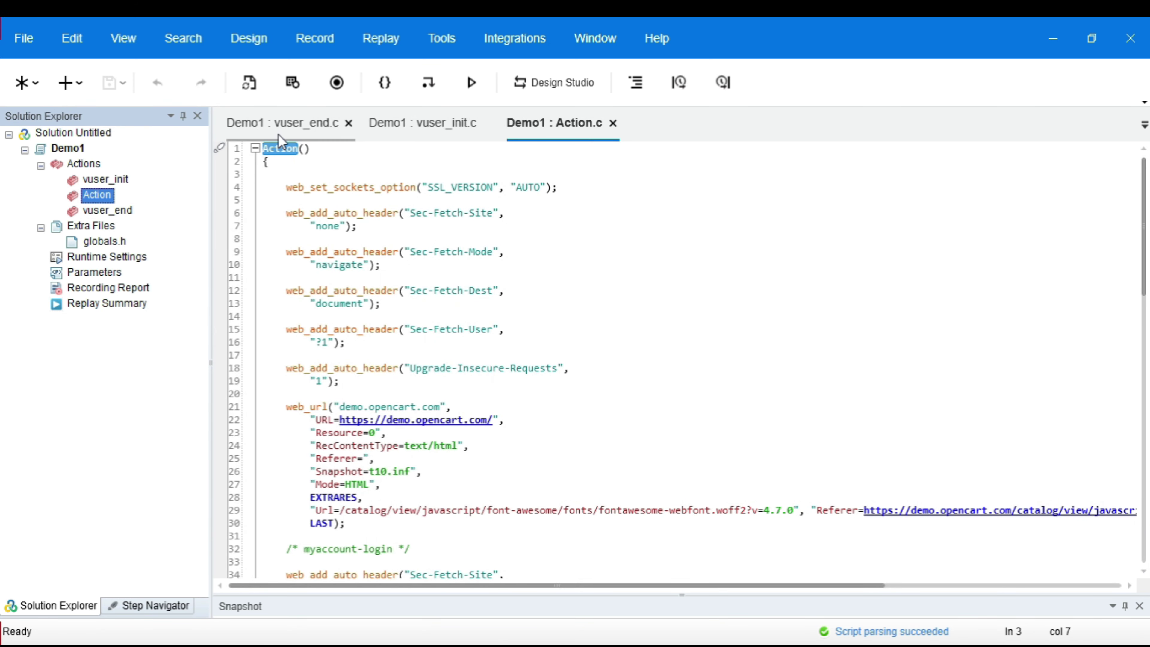
triple_click(279, 152)
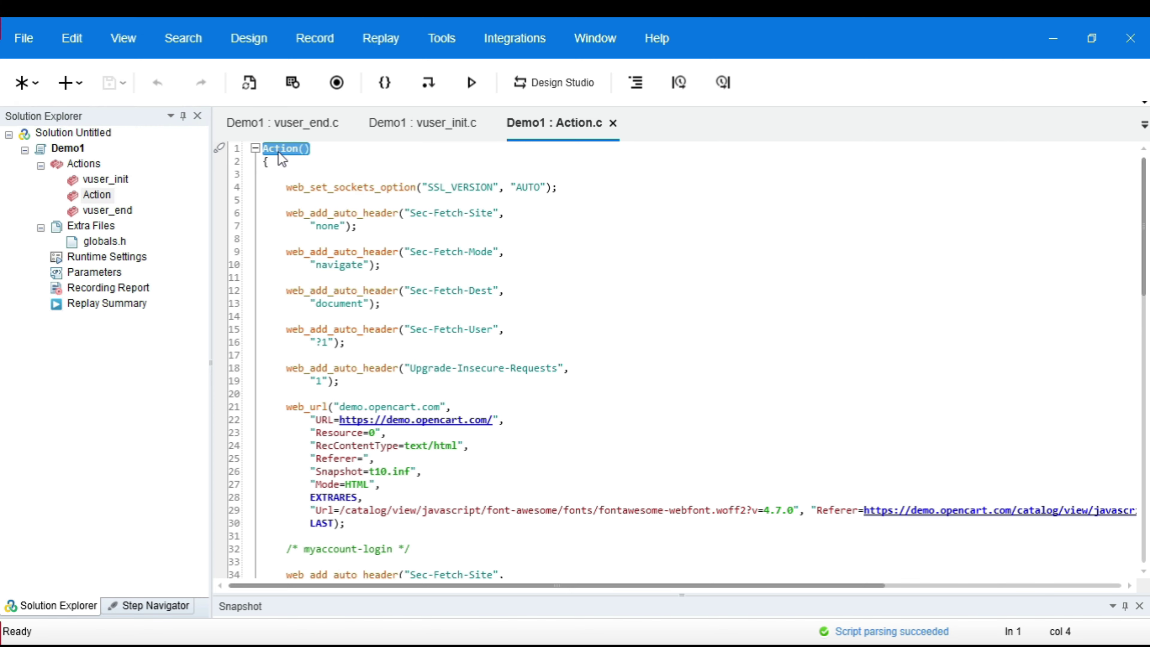
left_click(437, 119)
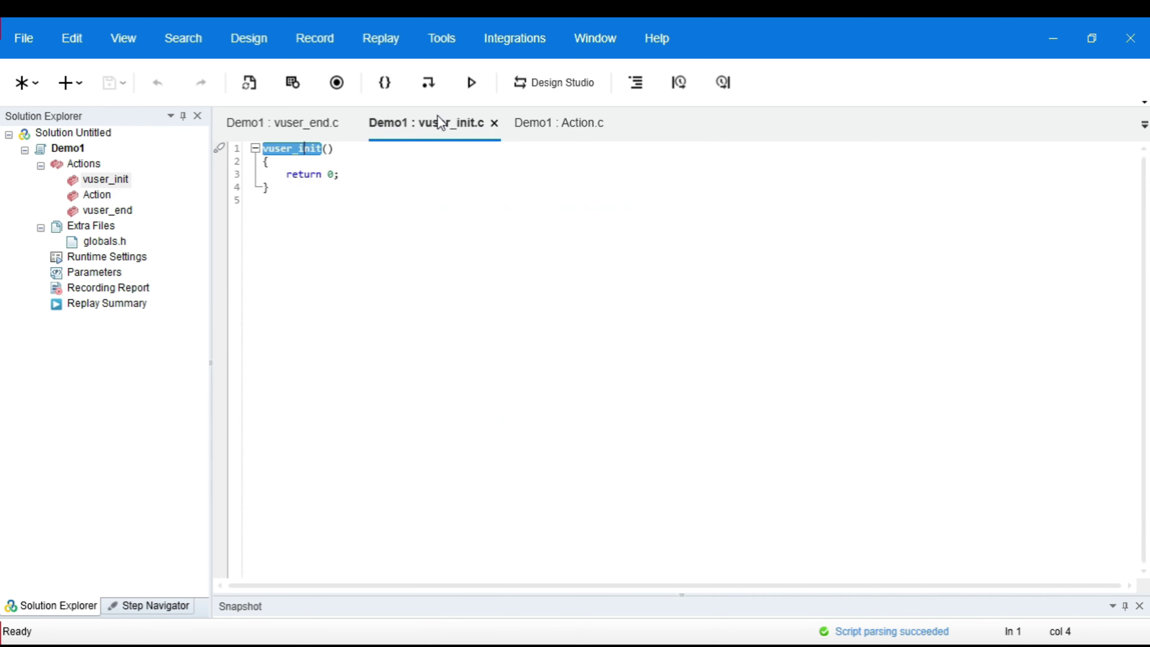
left_click(290, 137)
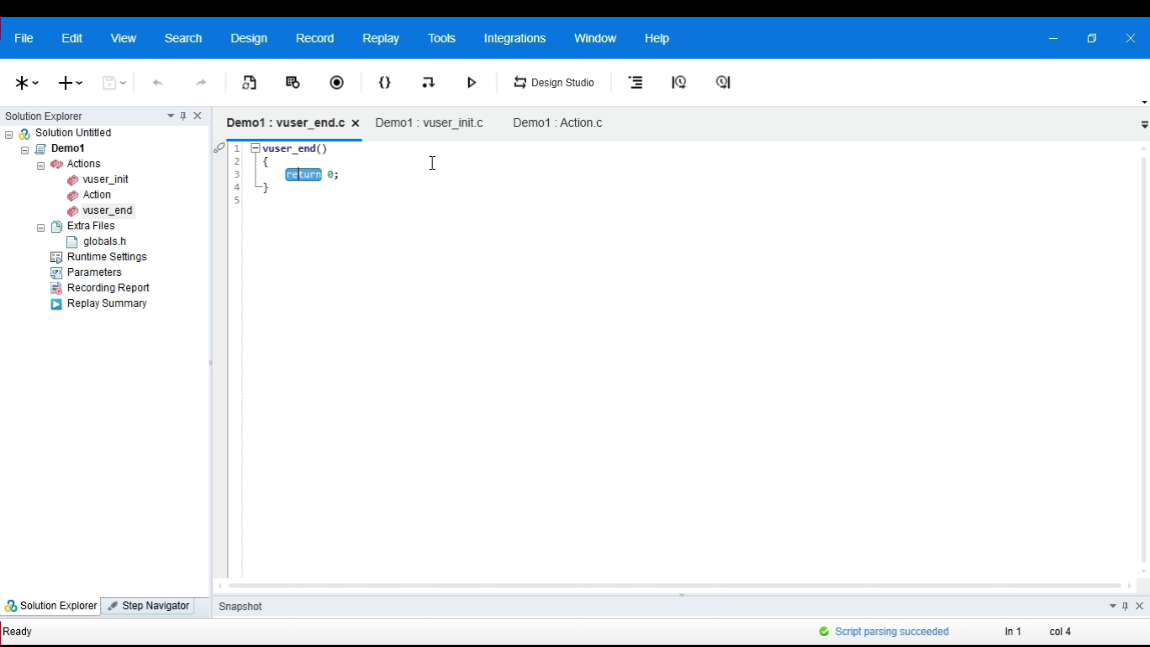
left_click(100, 195)
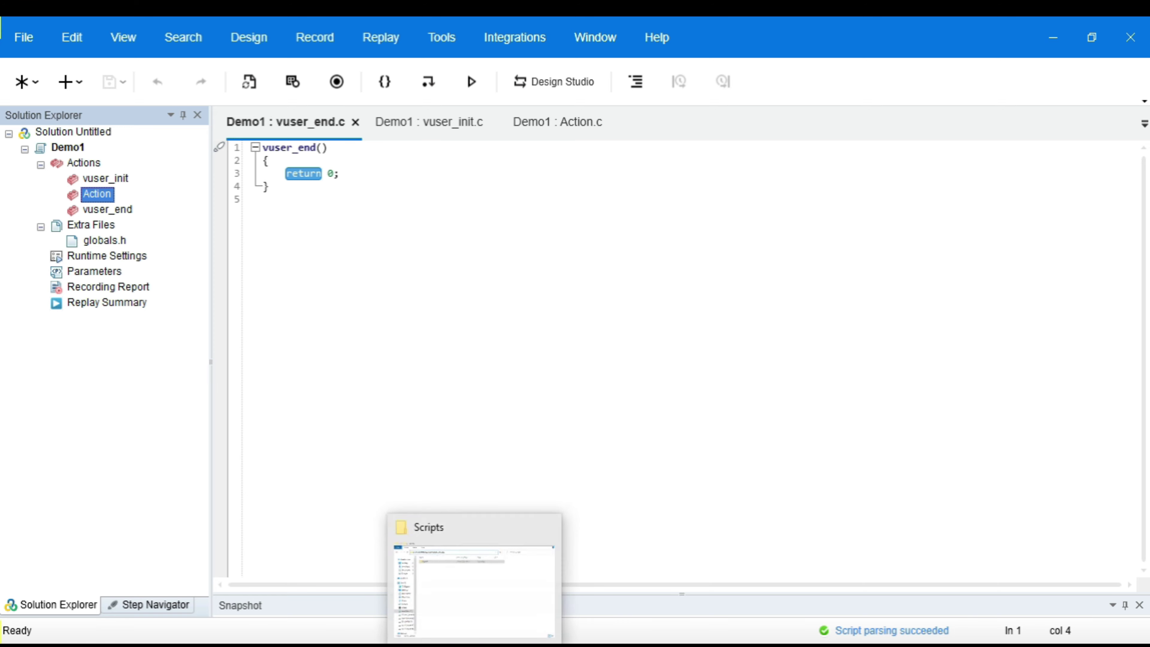
Switch to the VuGen Scripts folder in File Explorer, show its full path and open the Demo1 folder
left_click(453, 580)
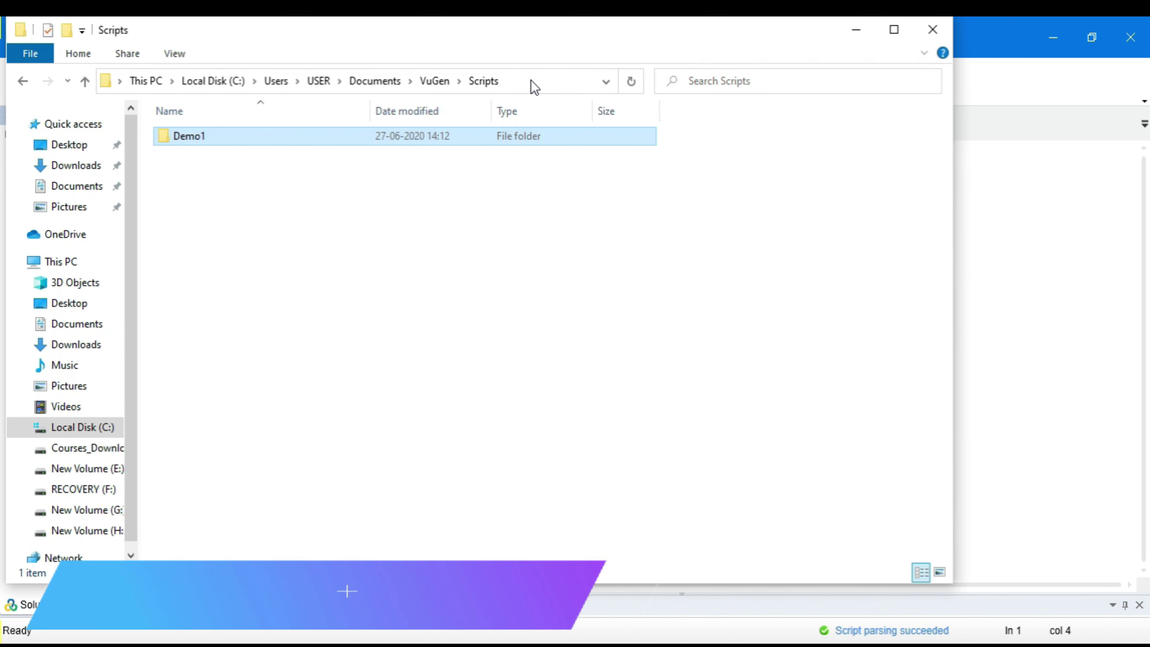
left_click(531, 82)
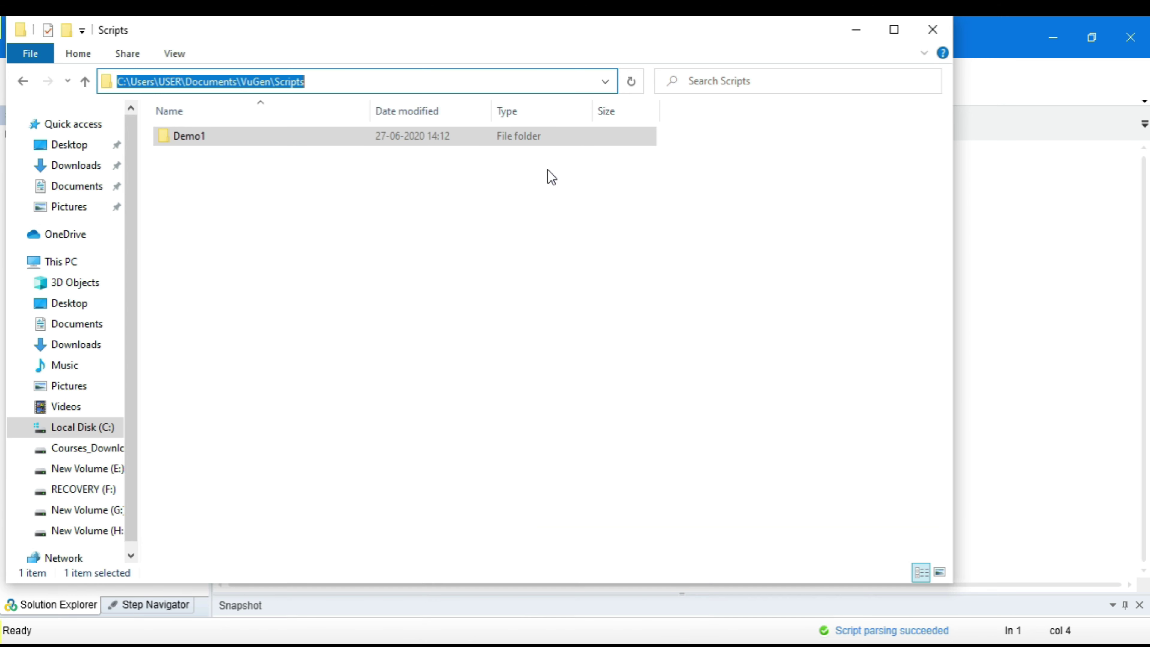
left_click(586, 144)
double_click(586, 143)
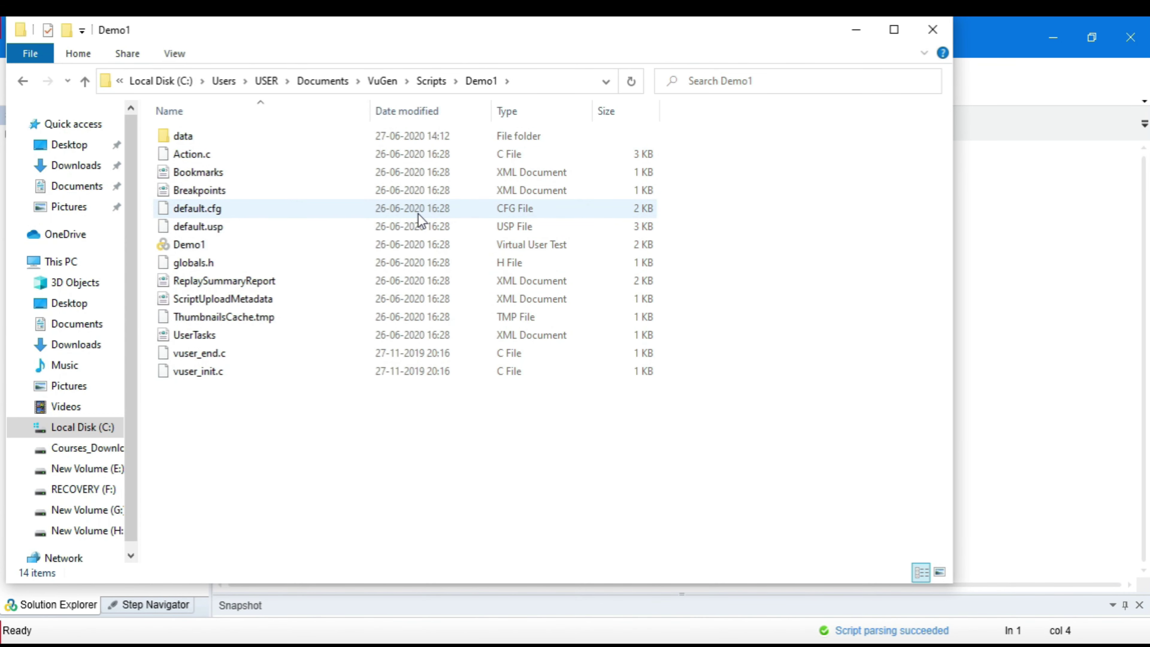
Locate the Action.c, vuser_end.c, vuser_init.c and Bookmarks files in the Demo1 folder
left_click(257, 160)
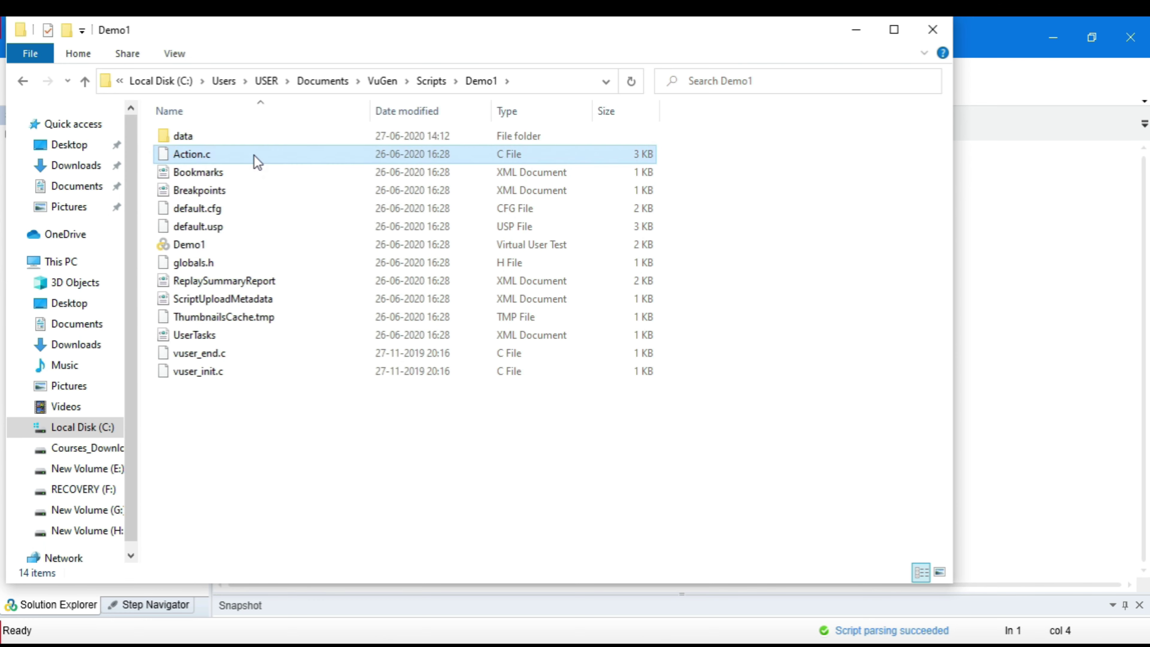
left_click(223, 365)
left_click(226, 380)
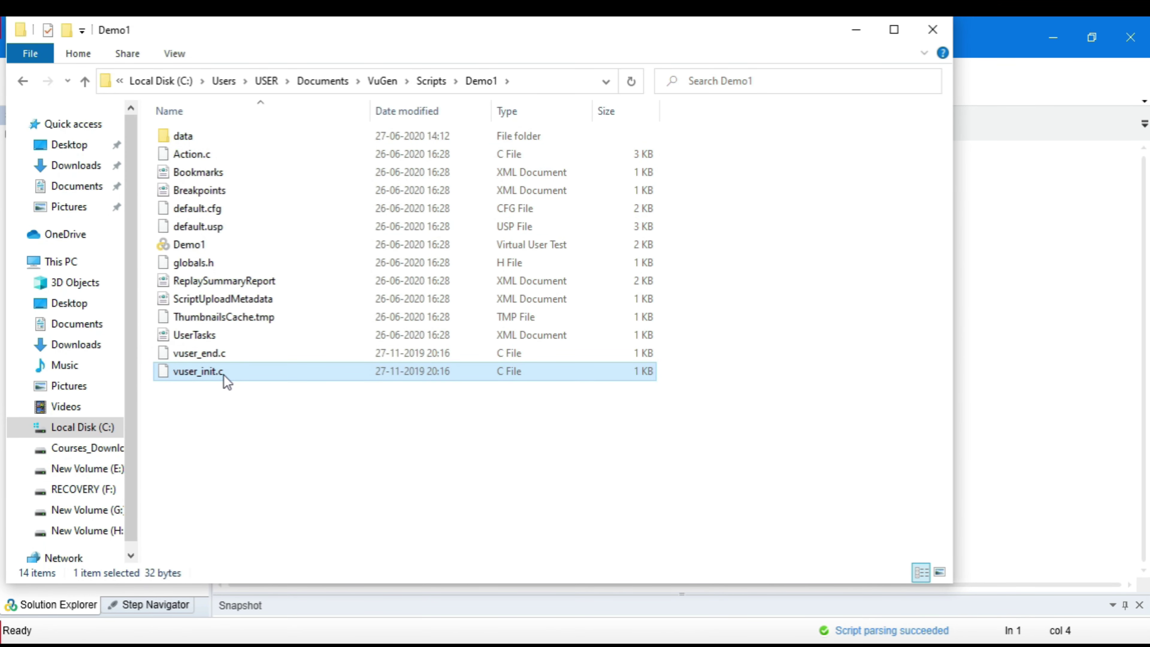
left_click(199, 175)
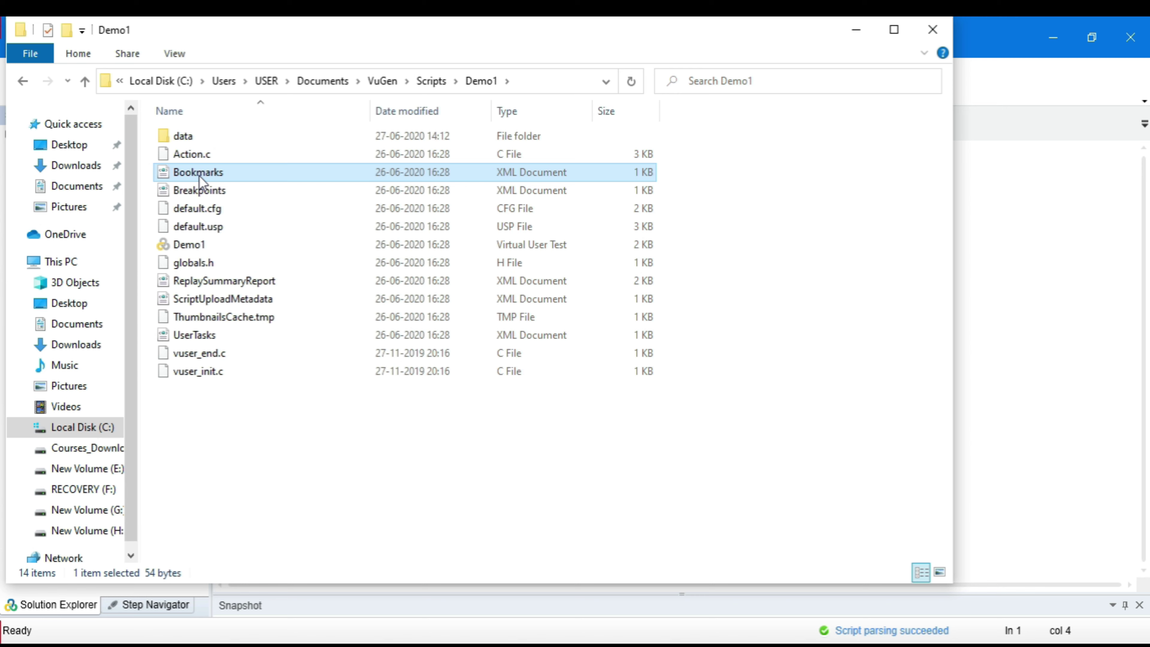
key("F2")
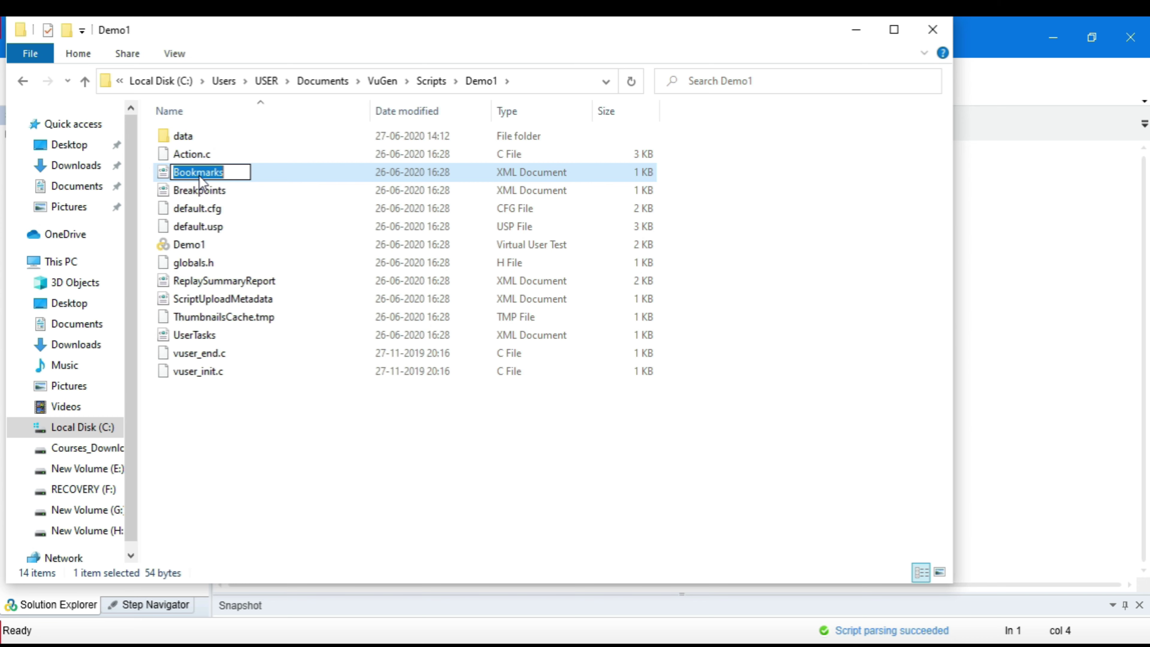
Switch back to VuGen, show the Bookmarks pane and enlarge it below the Action script
key("alt+Tab")
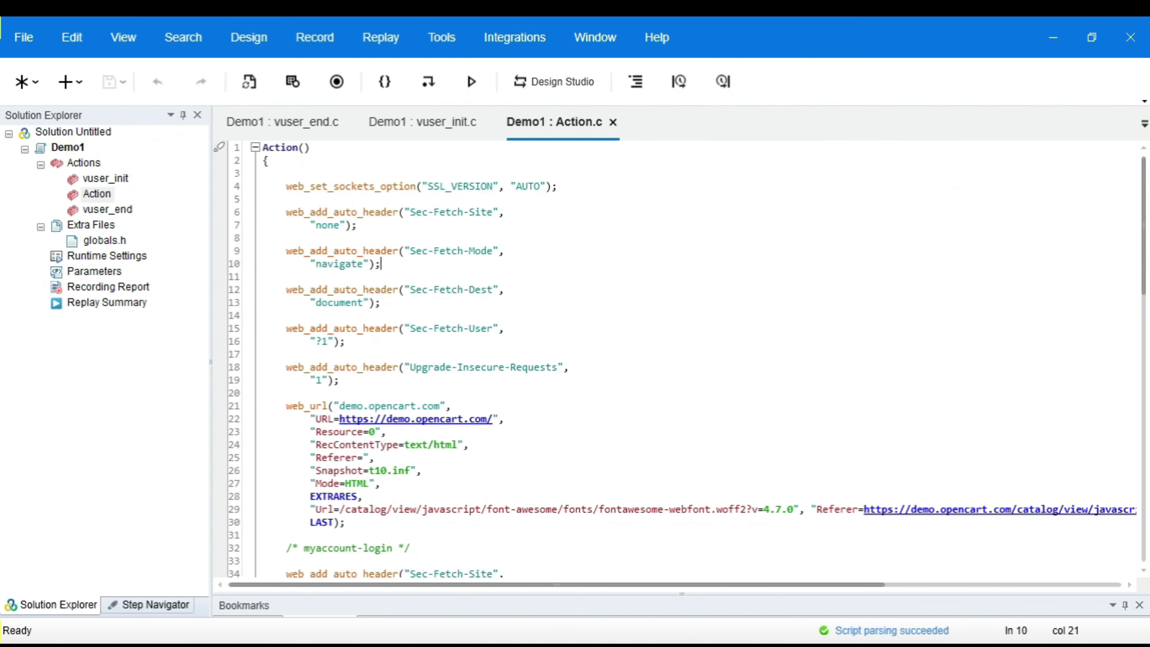
left_click(379, 263)
left_click(120, 36)
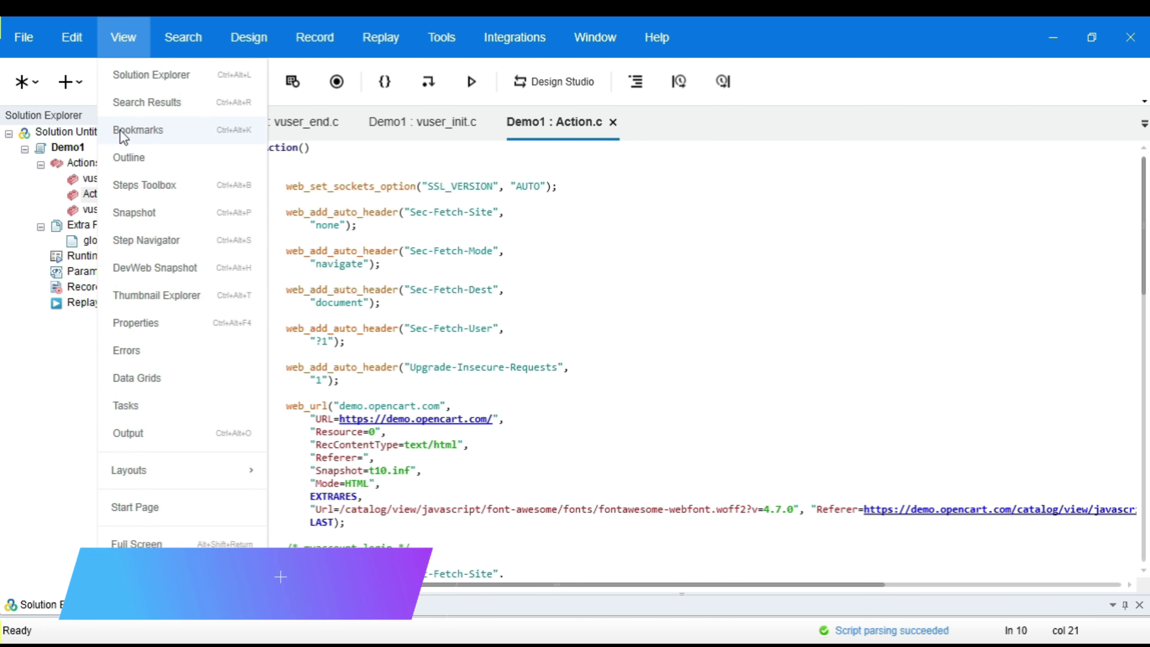
left_click(165, 131)
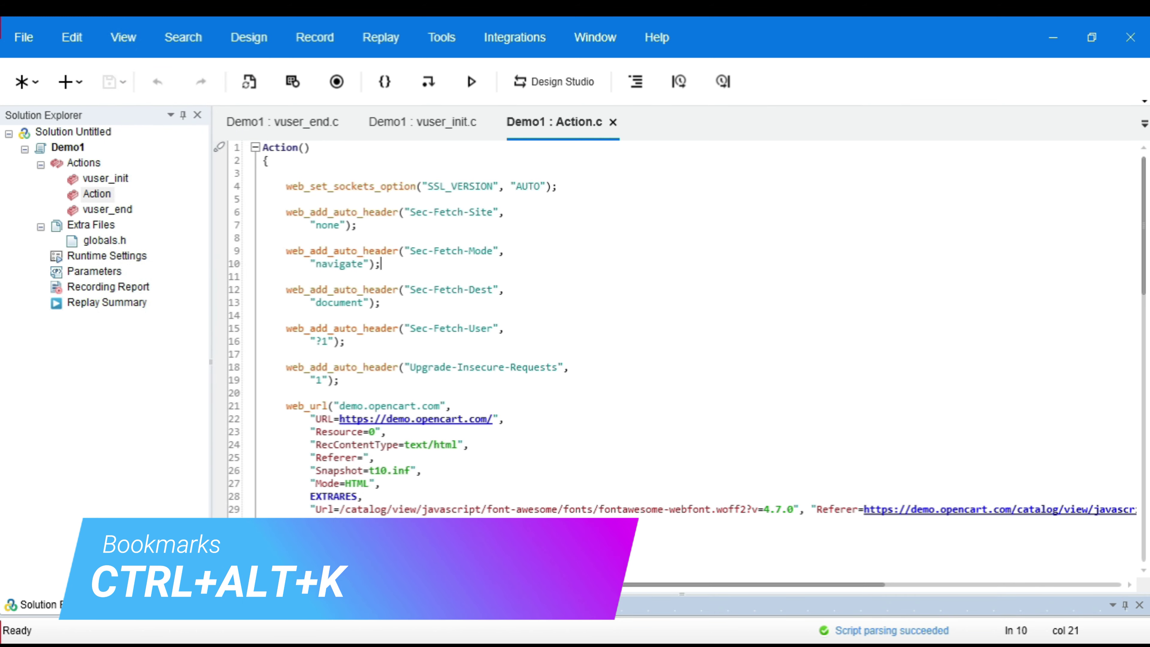
left_click_drag(685, 595, 660, 363)
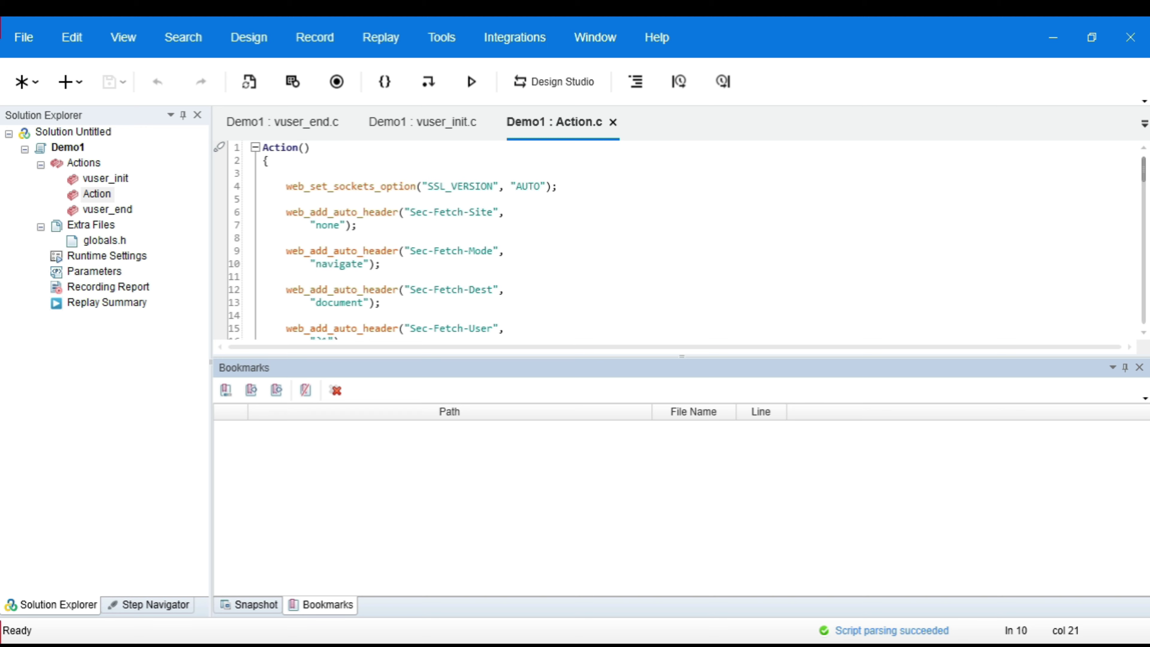
Compare the Bookmarks pane with the Demo1 folder in File Explorer, and select the Breakpoints file there
key("alt+Tab")
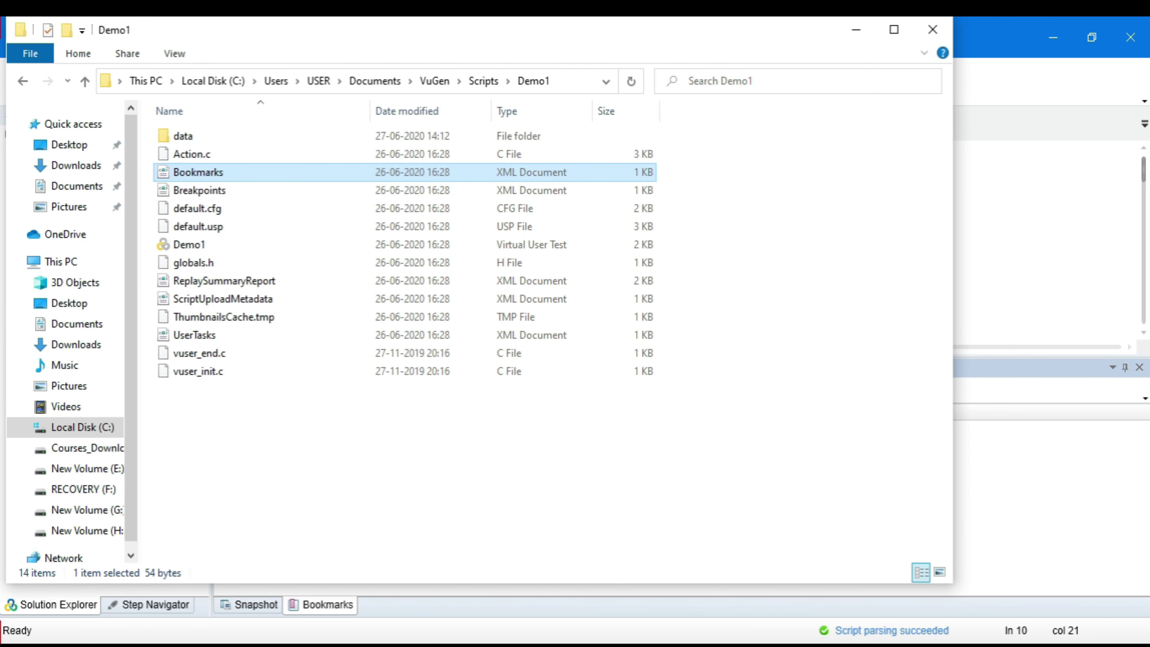
key("alt+Tab")
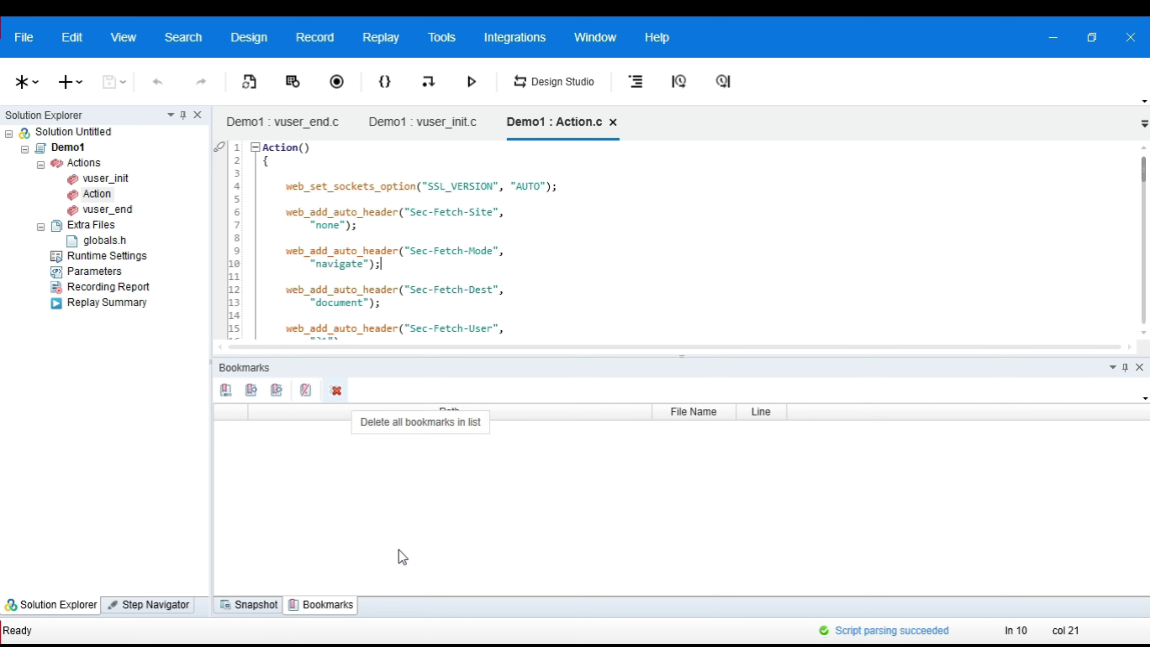
left_click(430, 645)
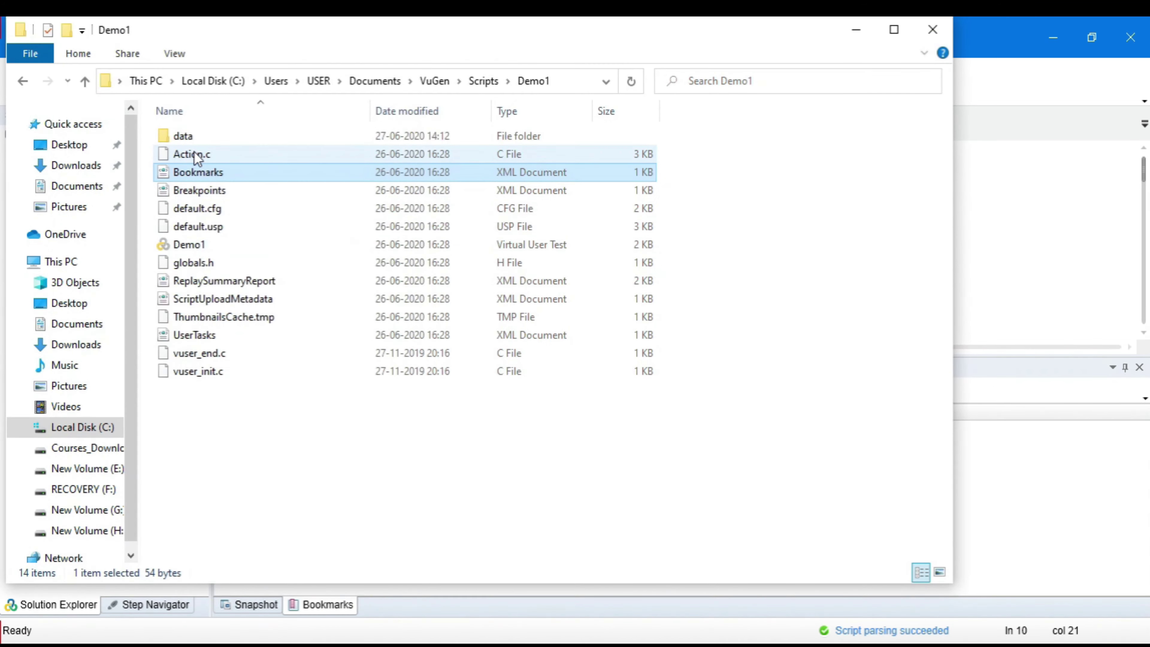
left_click(226, 190)
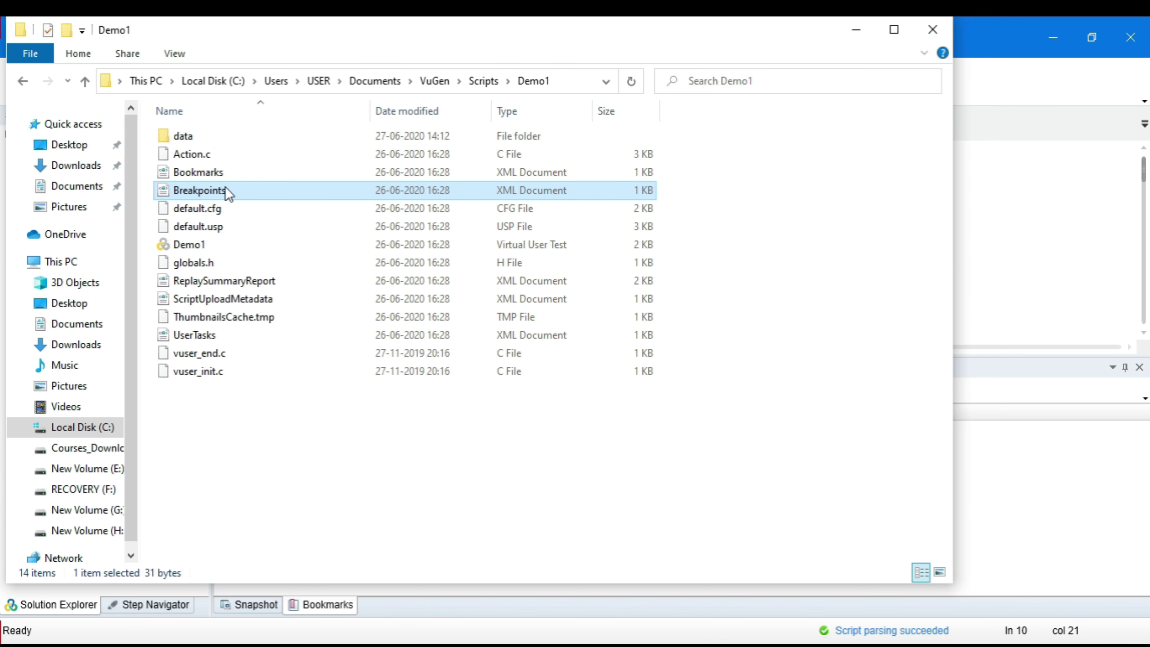
In VuGen, add a breakpoint to the Sec-Fetch-Mode header call on line 9 of Action.c, and return to the Demo1 folder in File Explorer
left_click(1081, 255)
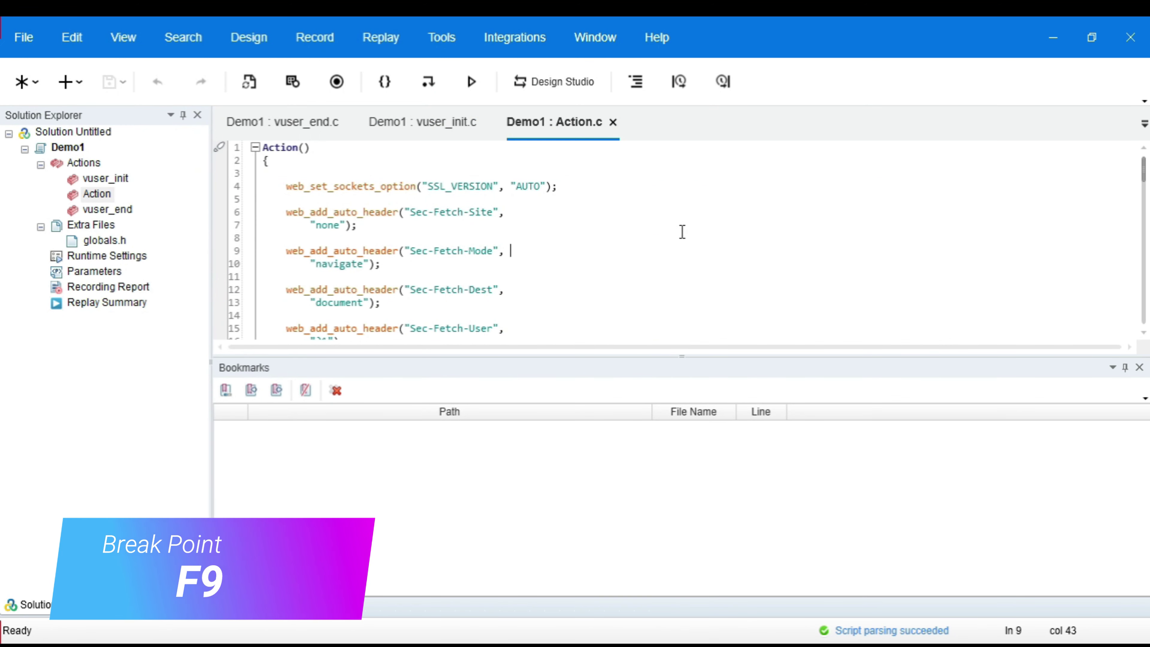
left_click(370, 262)
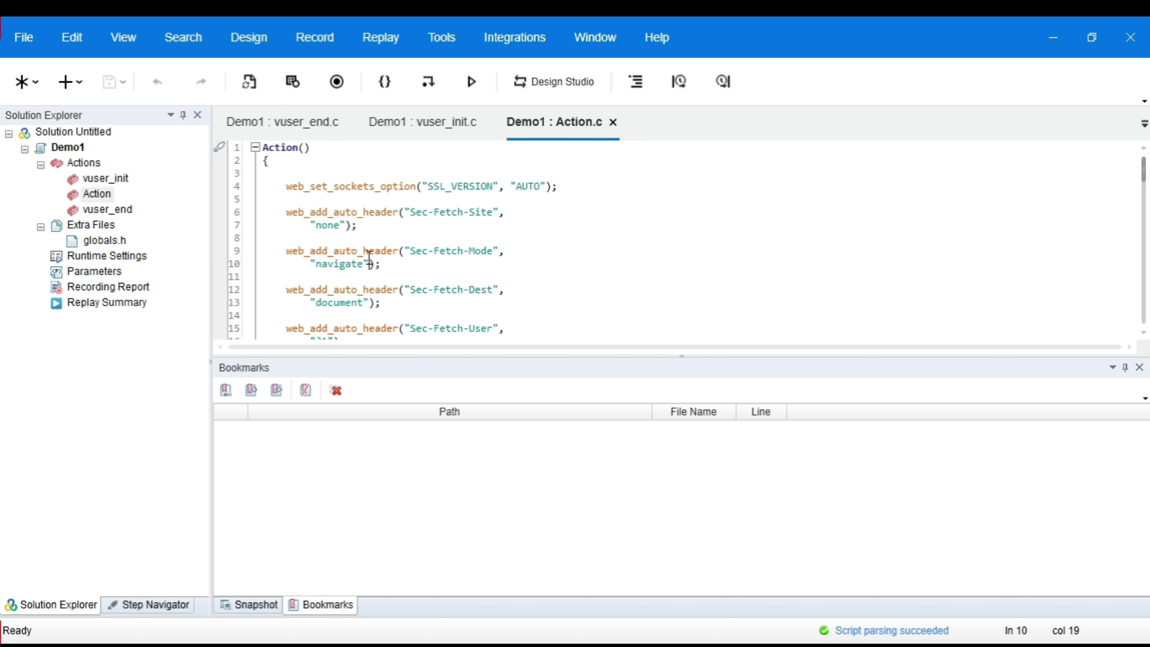
key("F9")
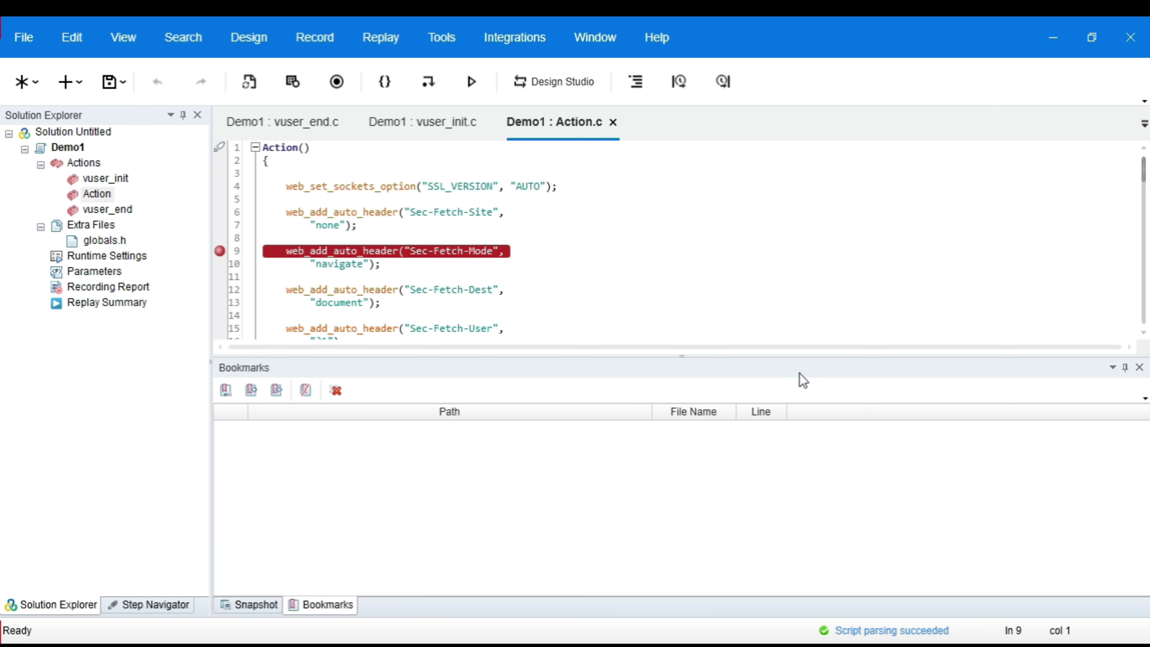
left_click(480, 580)
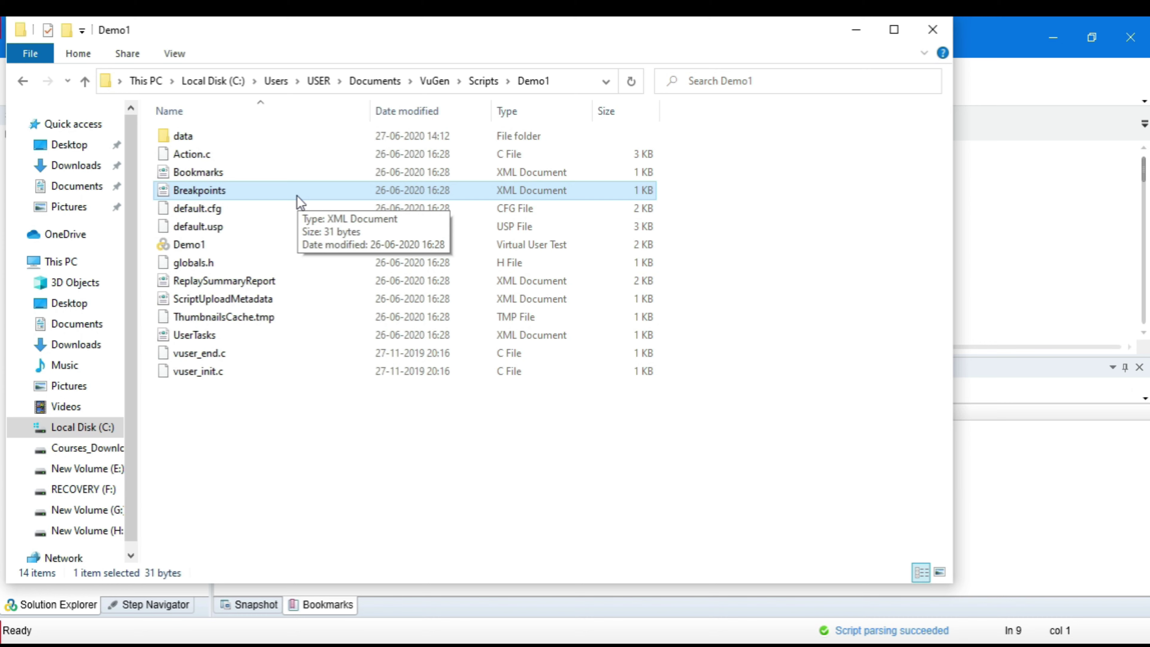
Locate the default.cfg, default.usp, Demo1 and globals.h files in the Demo1 folder
left_click(281, 212)
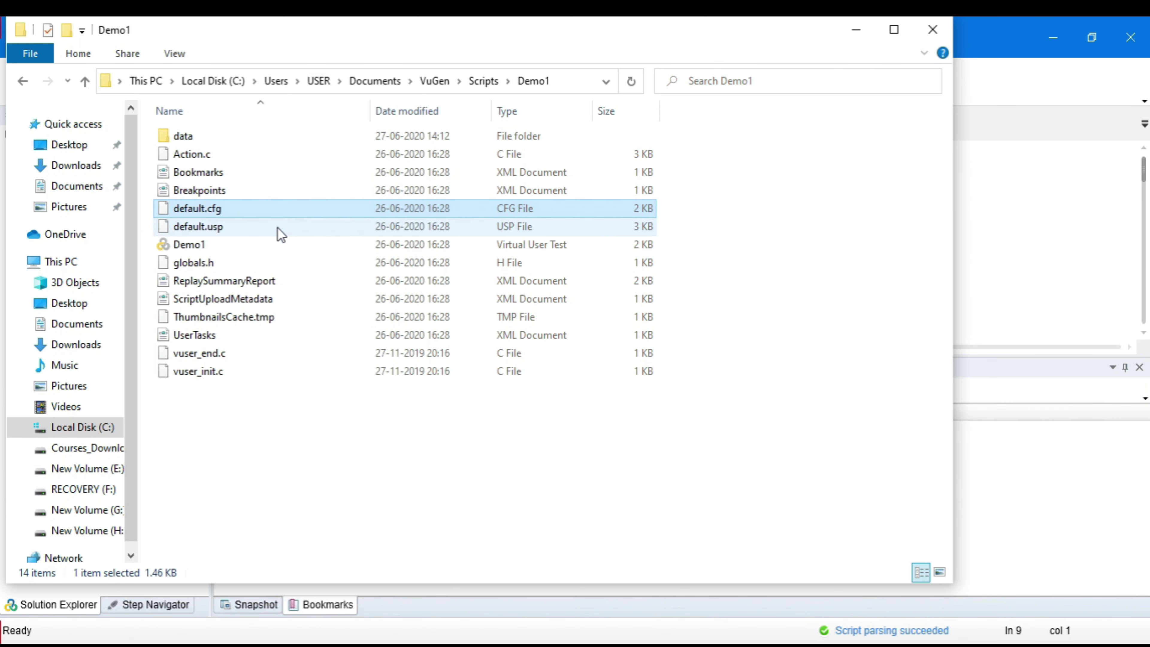
left_click(280, 231)
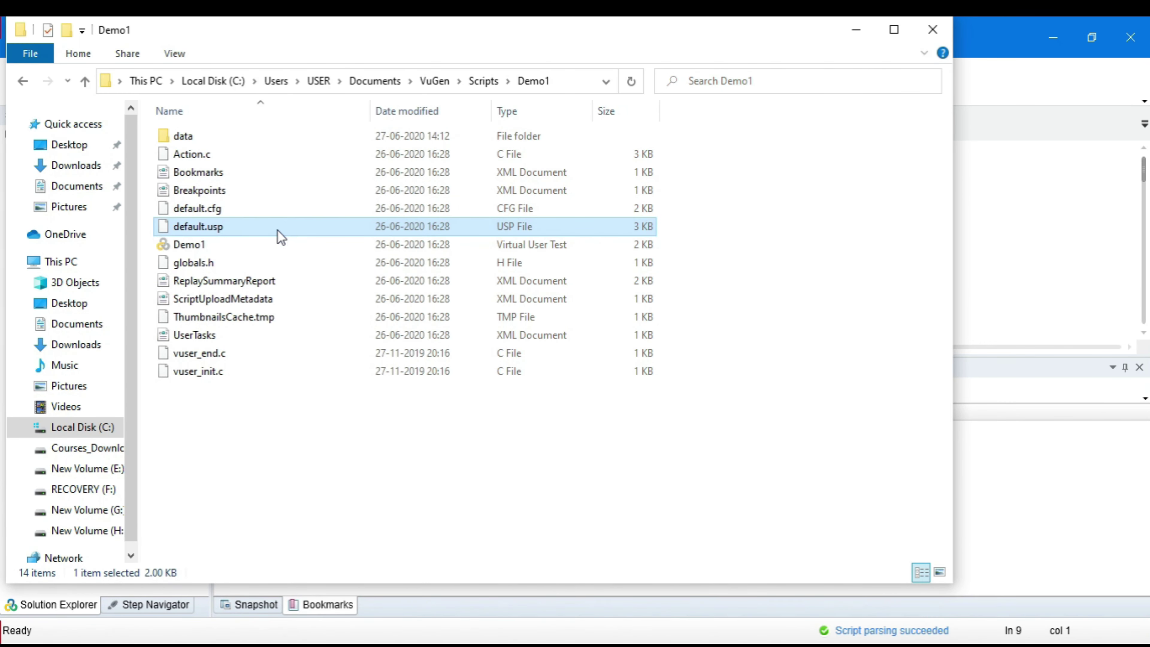
key("shift+Up")
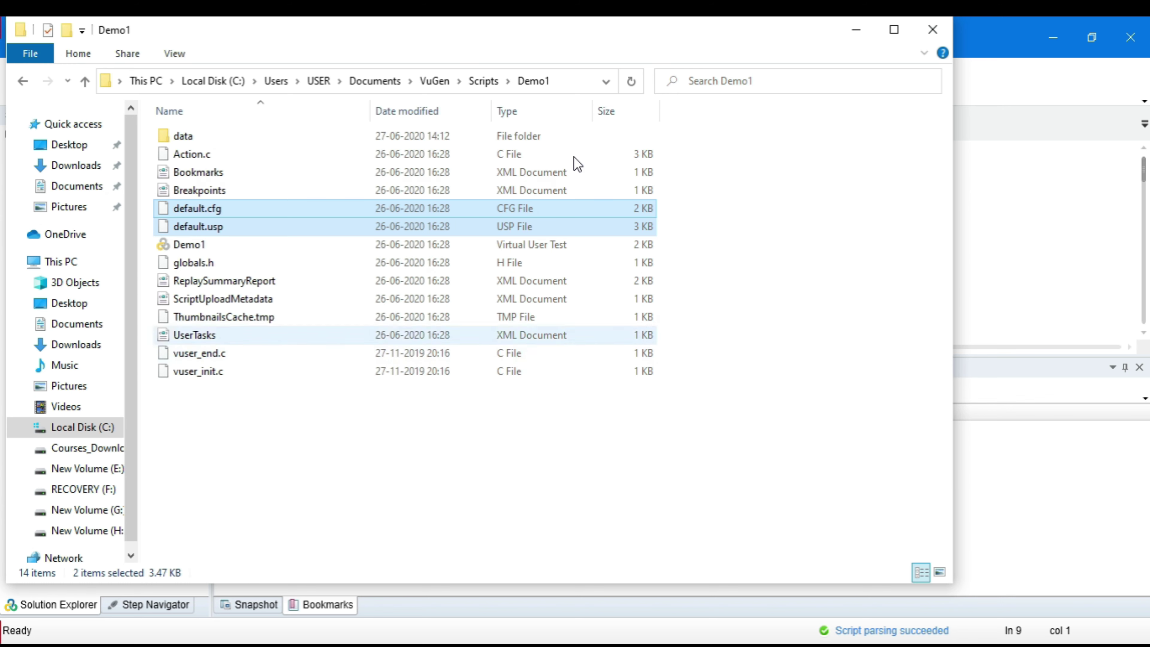
left_click(552, 209)
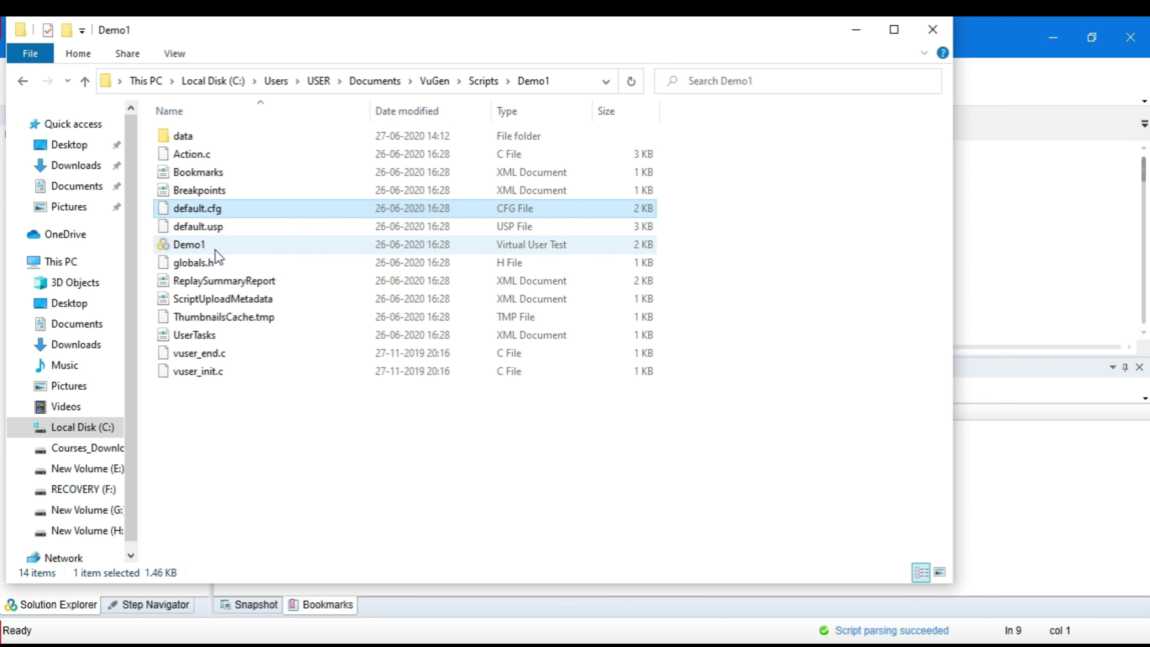
left_click(246, 250)
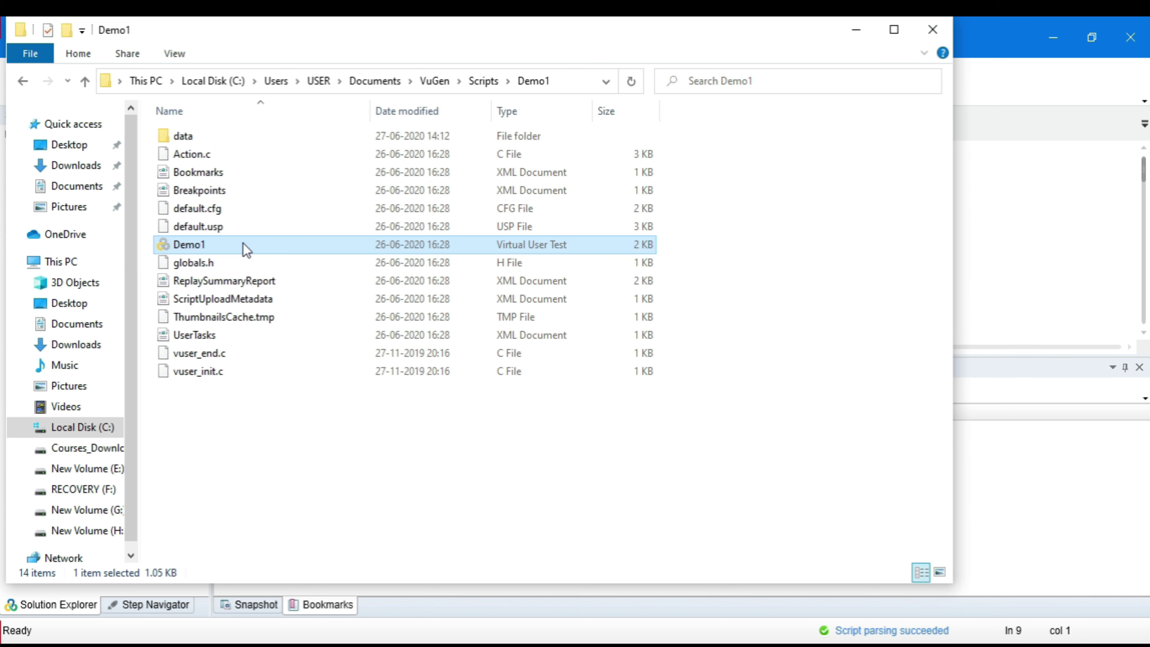
left_click(246, 265)
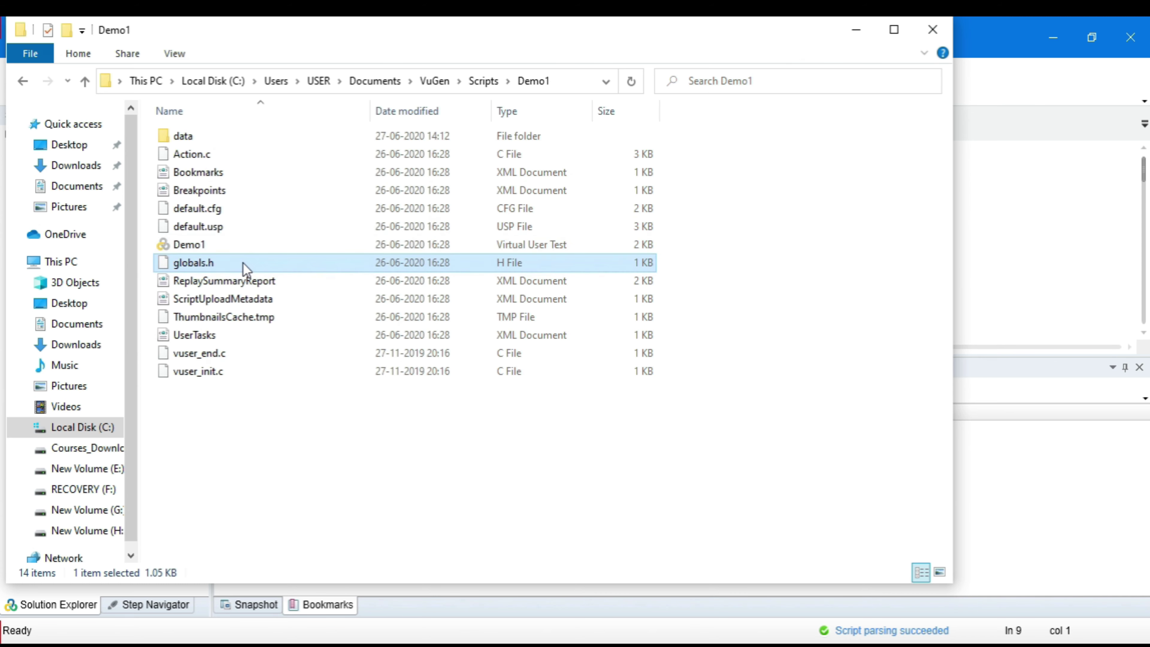
Switch to VuGen, open globals.h from the Extra Files, examine its contents, and return to the Action.c script
left_click(985, 253)
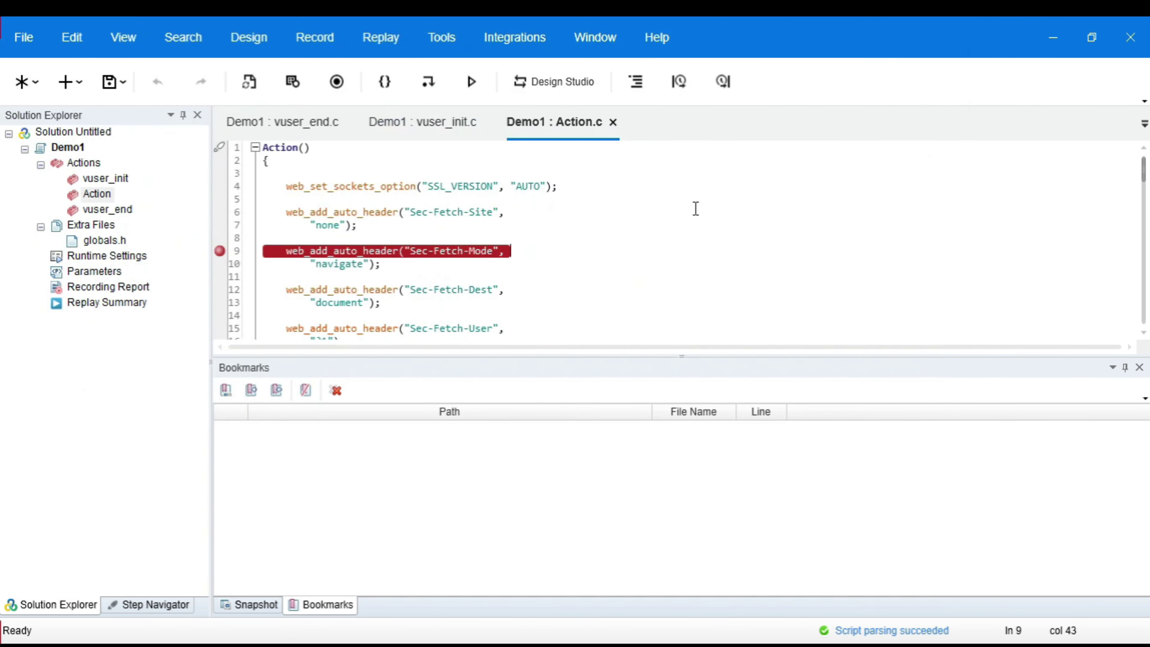
left_click(107, 227)
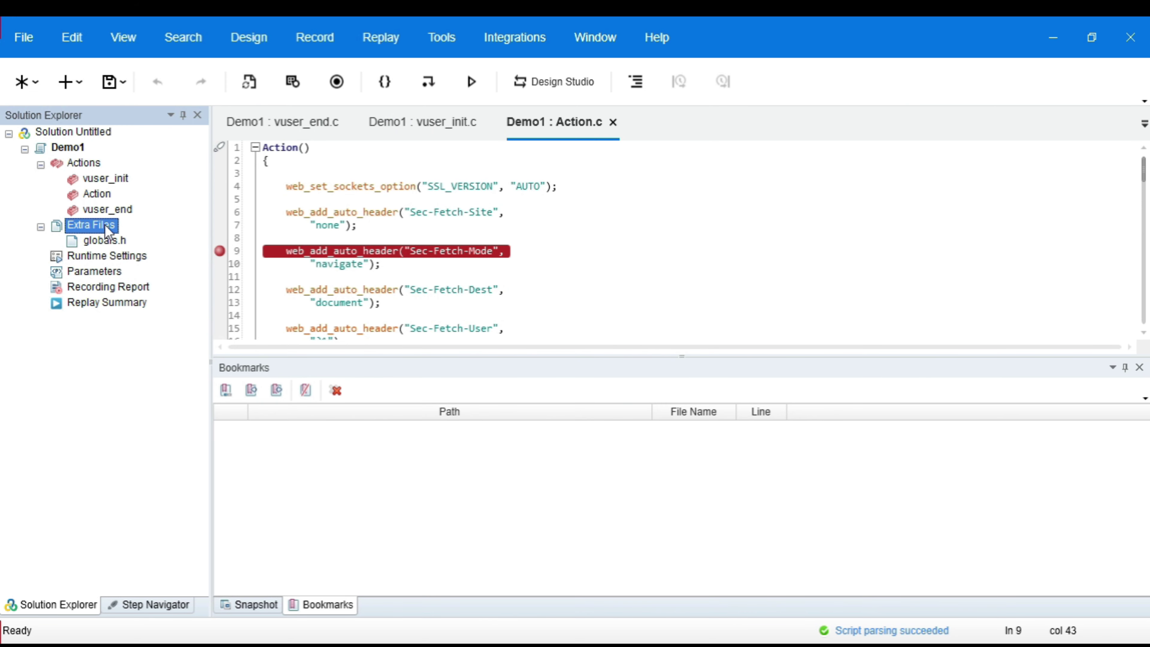
left_click(113, 238)
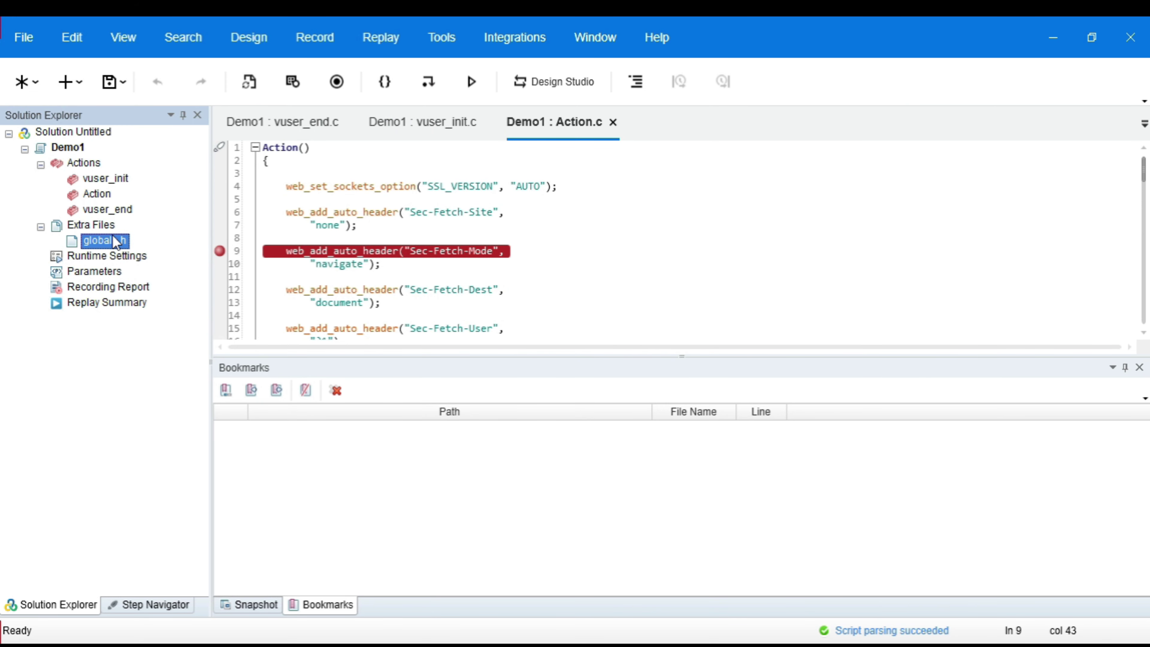
double_click(116, 242)
left_click(328, 160)
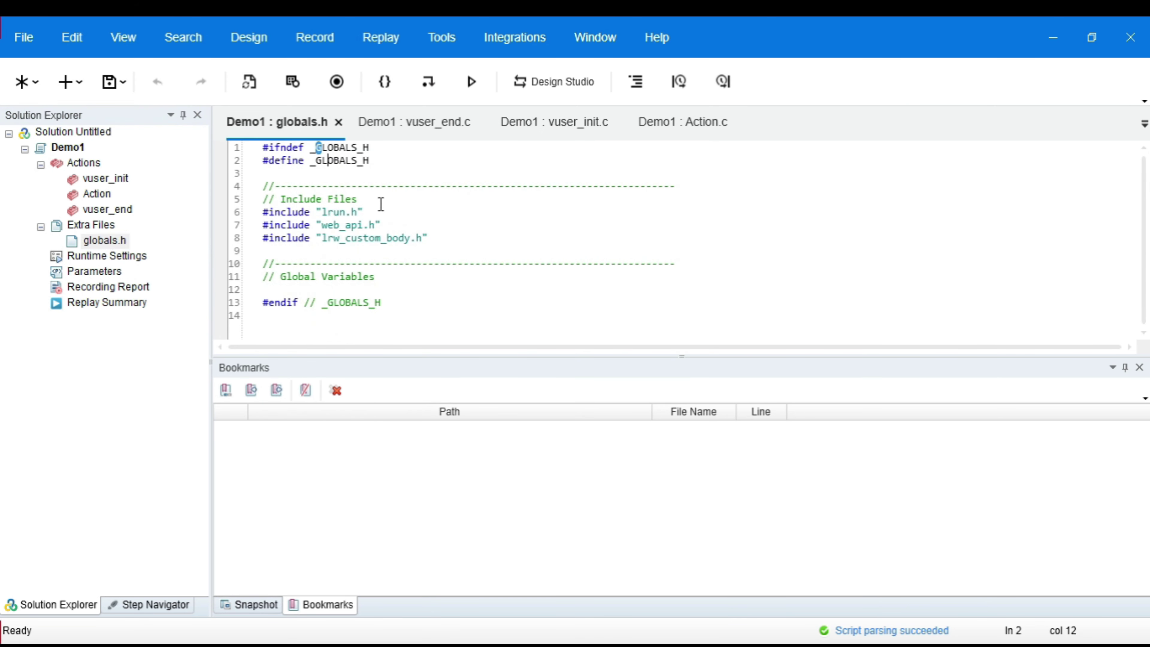
left_click_drag(382, 204, 444, 307)
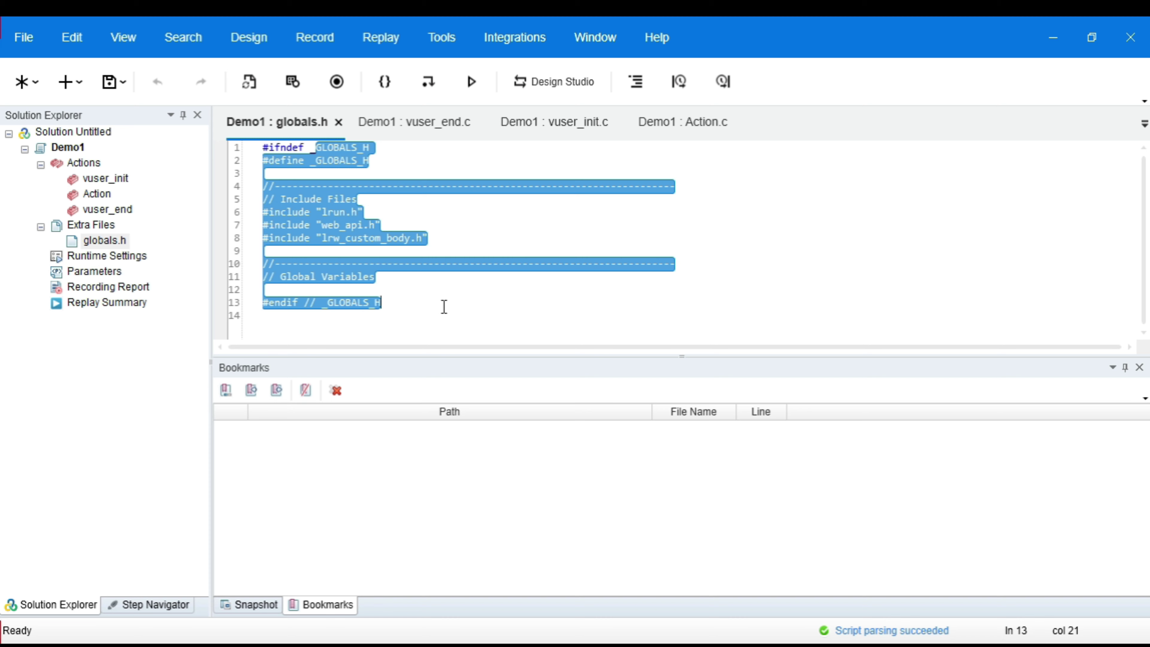
left_click(444, 307)
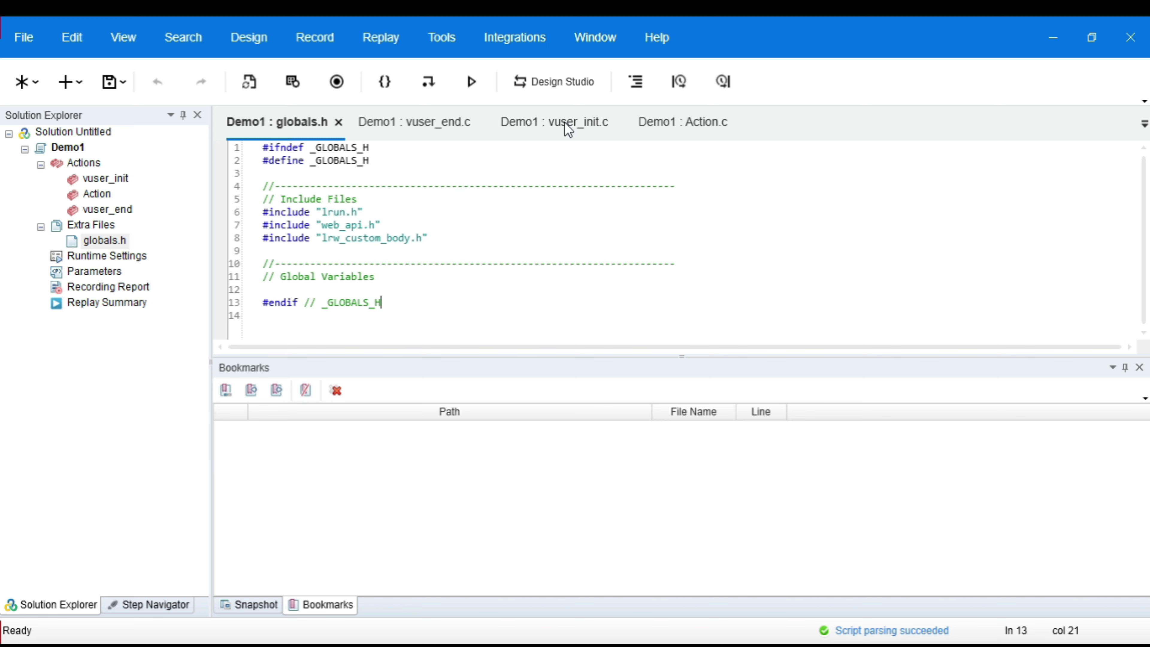
left_click(687, 128)
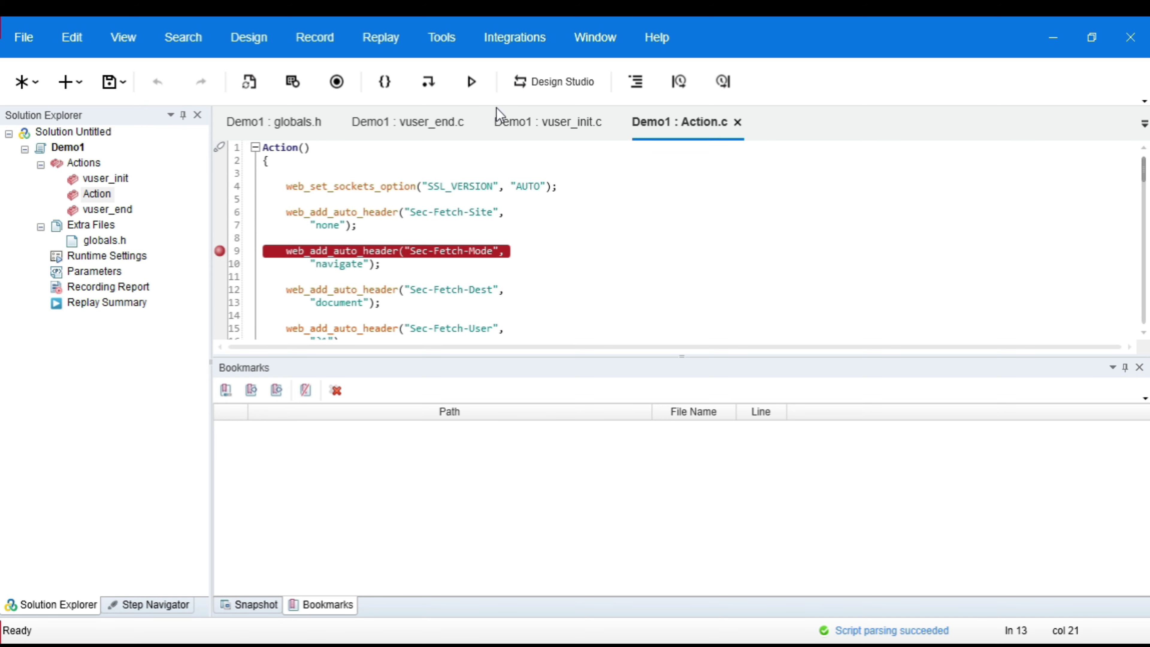
Go back to the Demo1 folder in File Explorer and locate the ReplaySummaryReport, ScriptUploadMetadata, ThumbnailsCache.tmp and UserTasks files
left_click(108, 230)
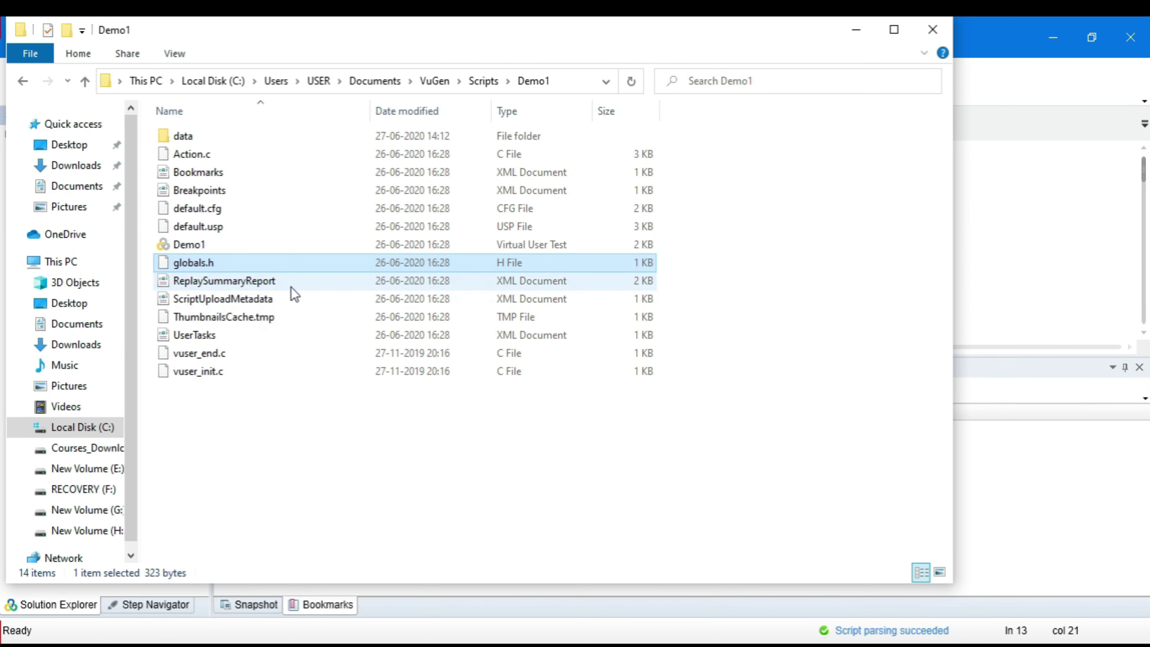
left_click(291, 287)
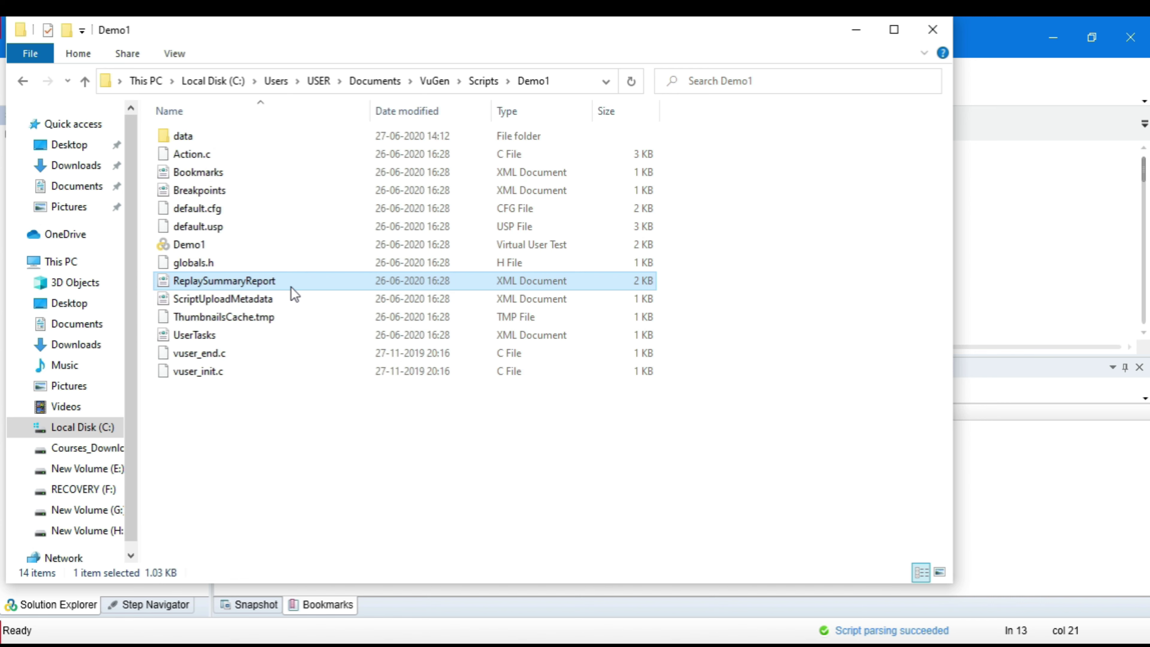
left_click(285, 299)
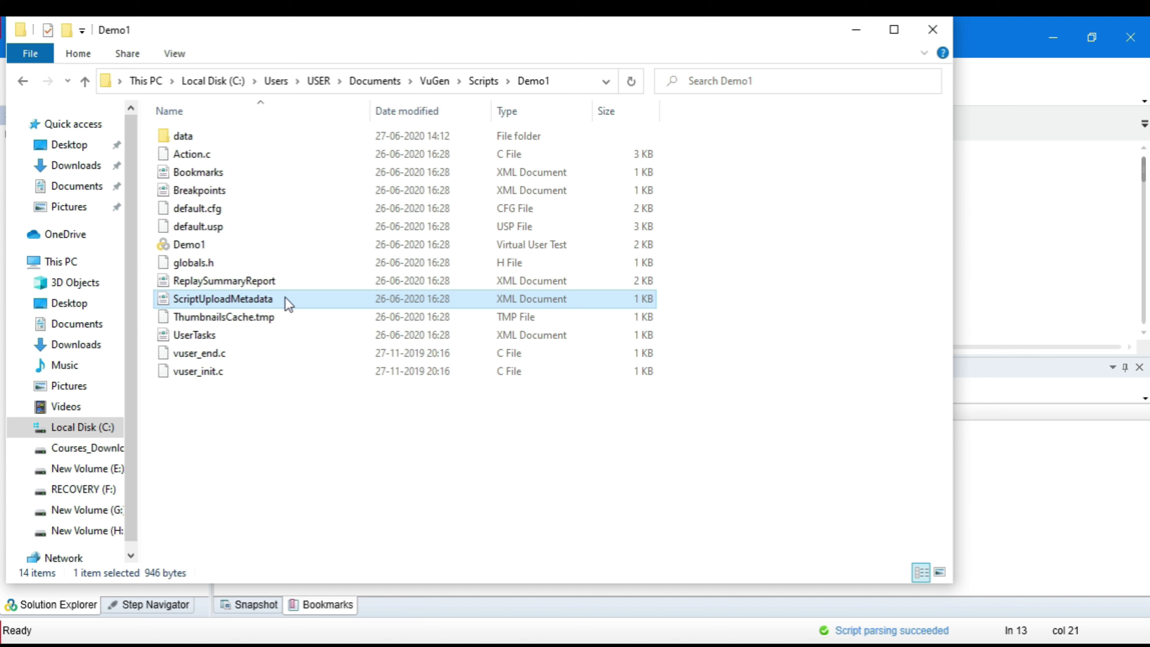
left_click(269, 322)
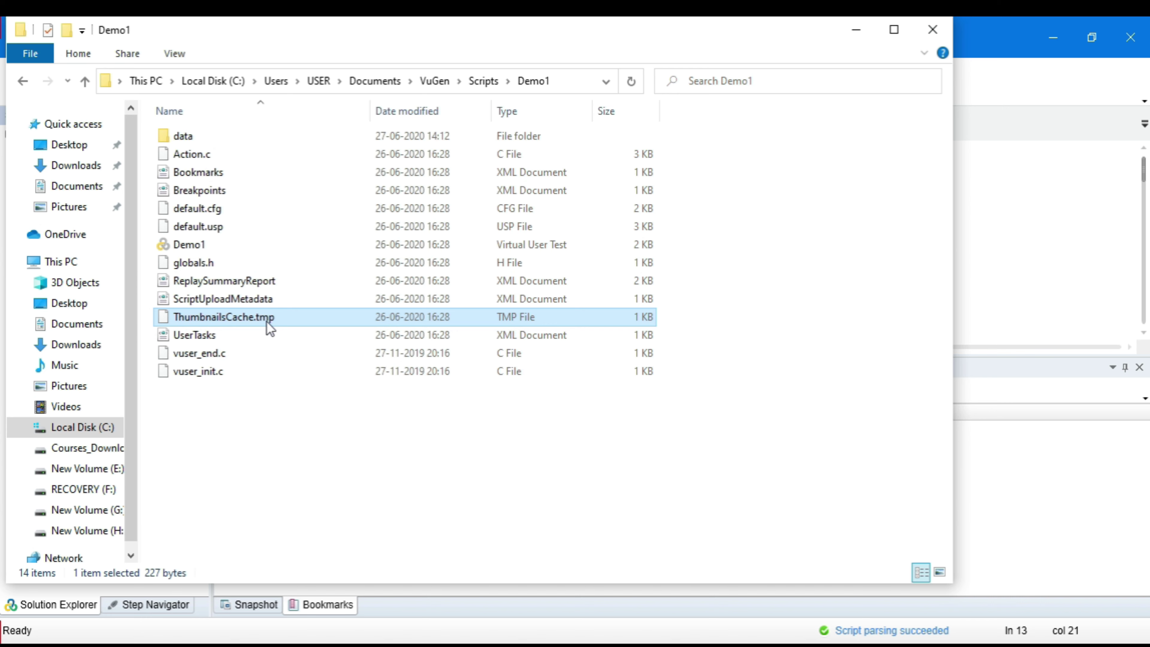
left_click(195, 335)
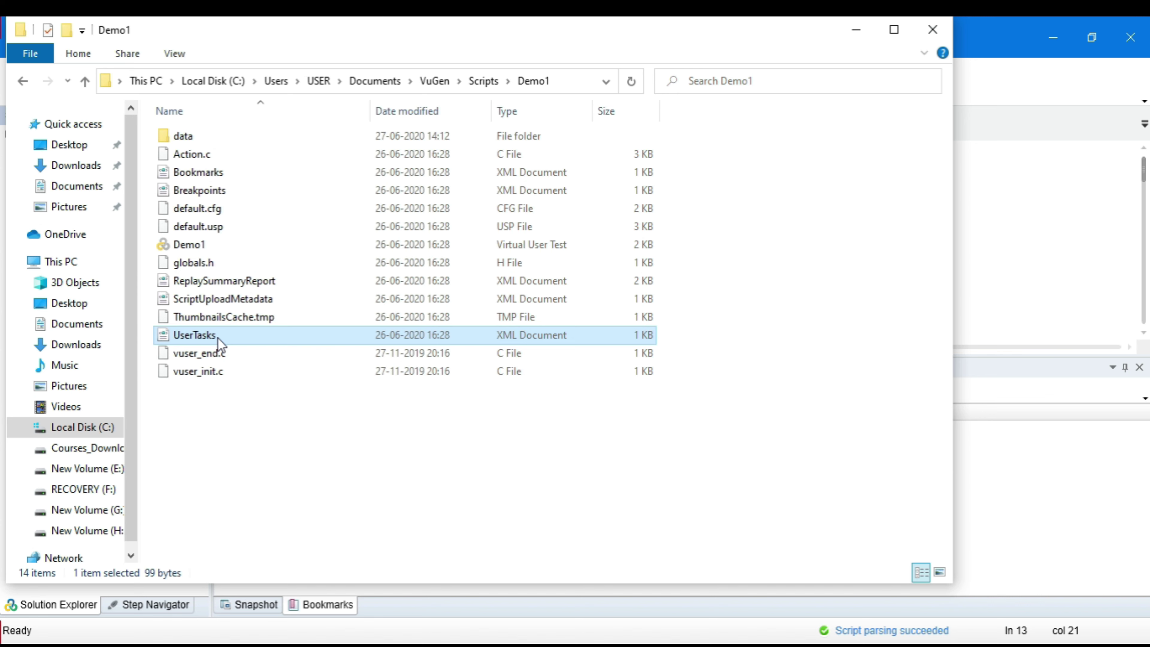
Open default.cfg from the Demo1 folder in Notepad without making Notepad the default app for .cfg files
left_click(217, 213)
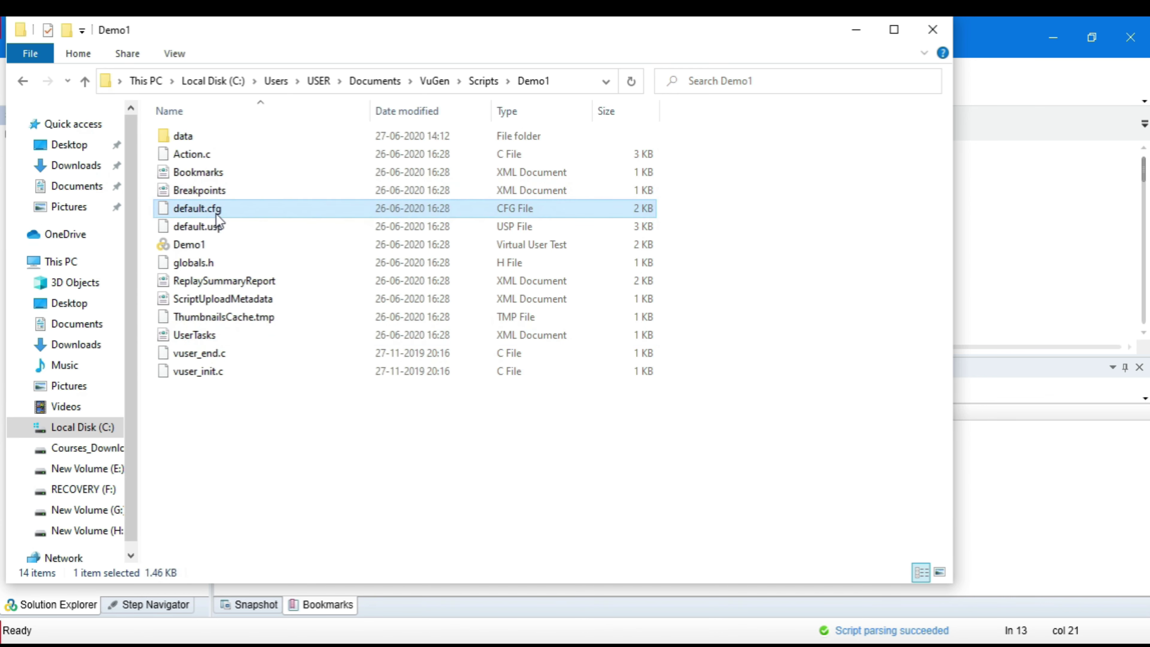
right_click(215, 213)
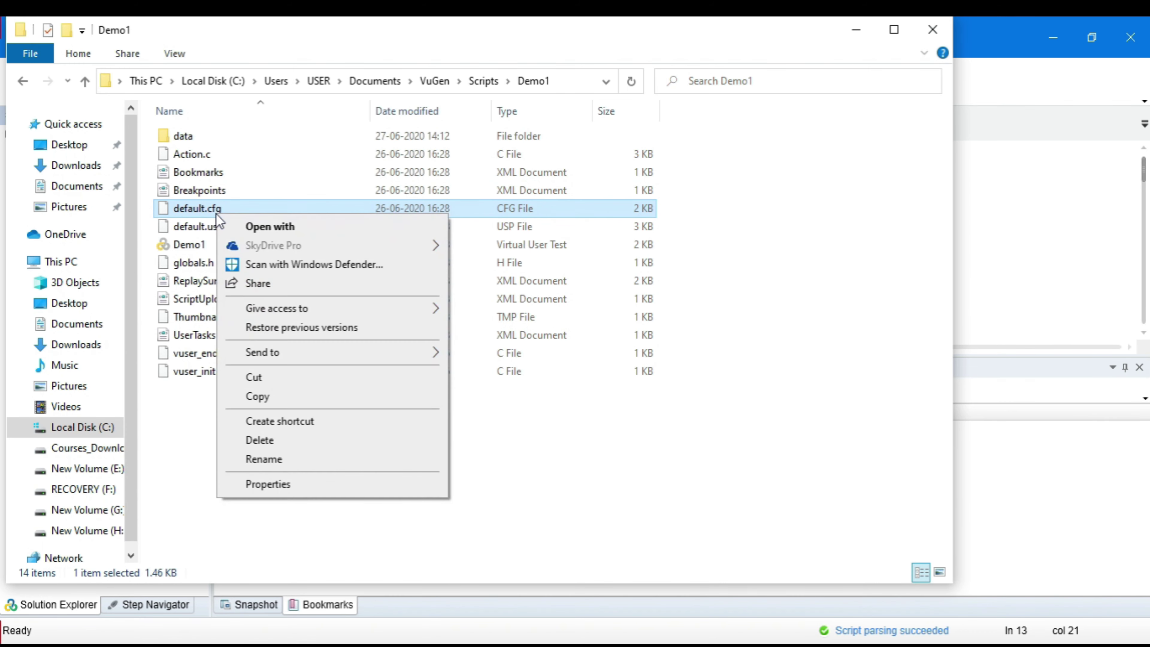
left_click(283, 226)
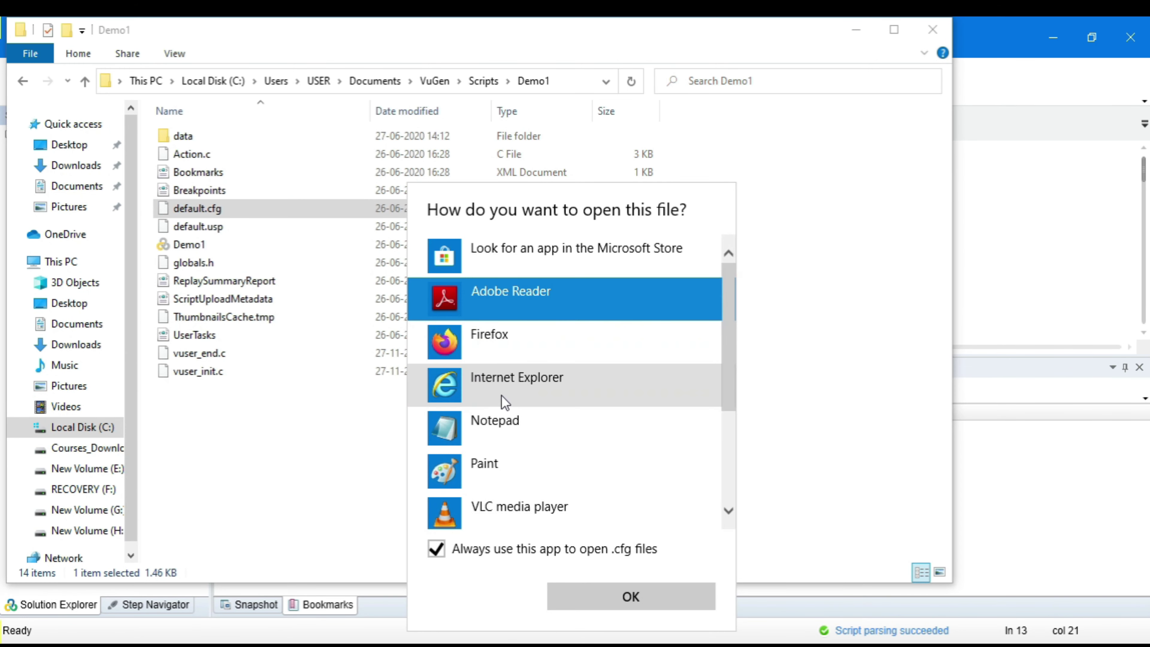
left_click(498, 428)
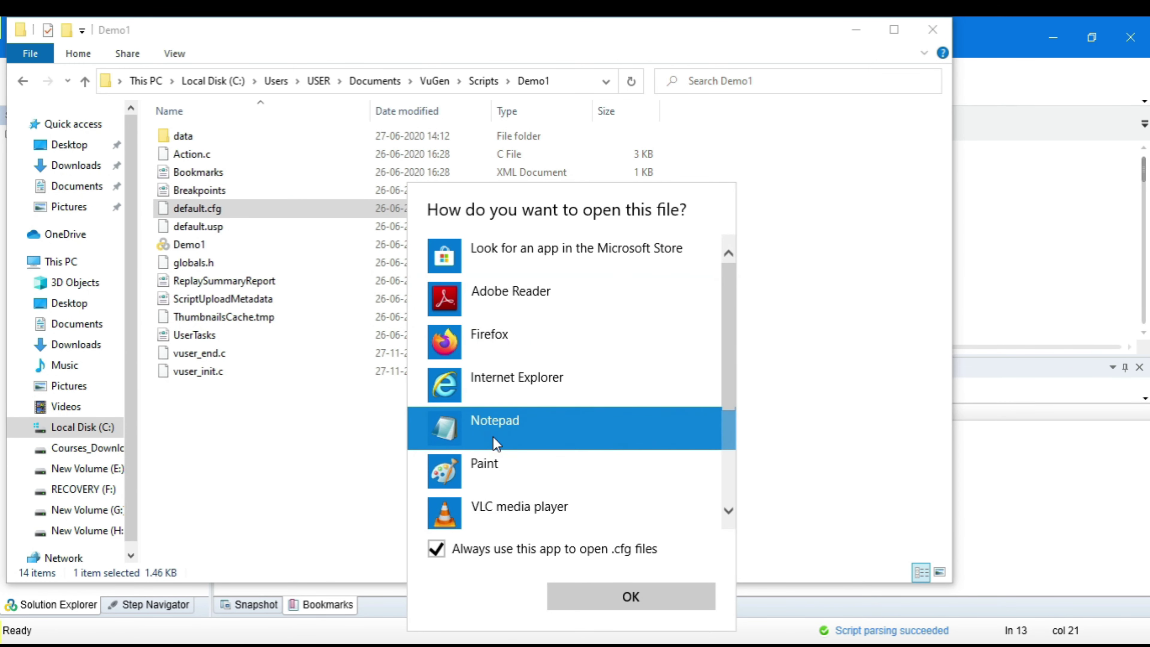
left_click(437, 549)
left_click(632, 599)
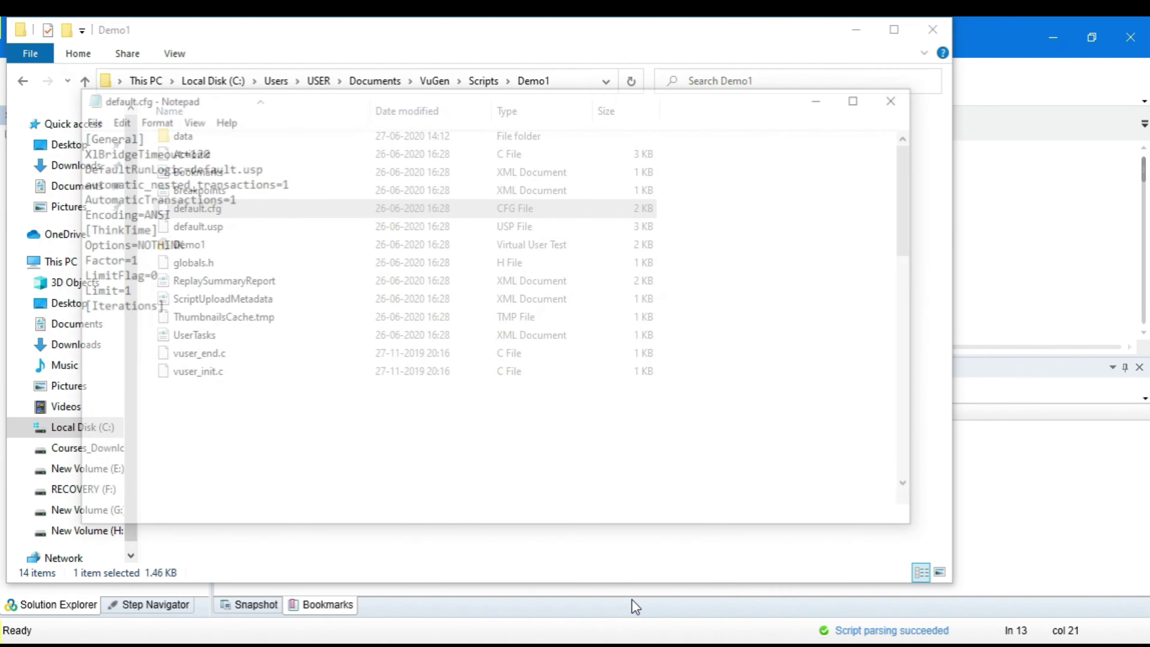
Examine default.cfg, highlighting the [ThinkTime] and [Log] sections and reading the browser settings, then close it and return to VuGen
left_click(329, 187)
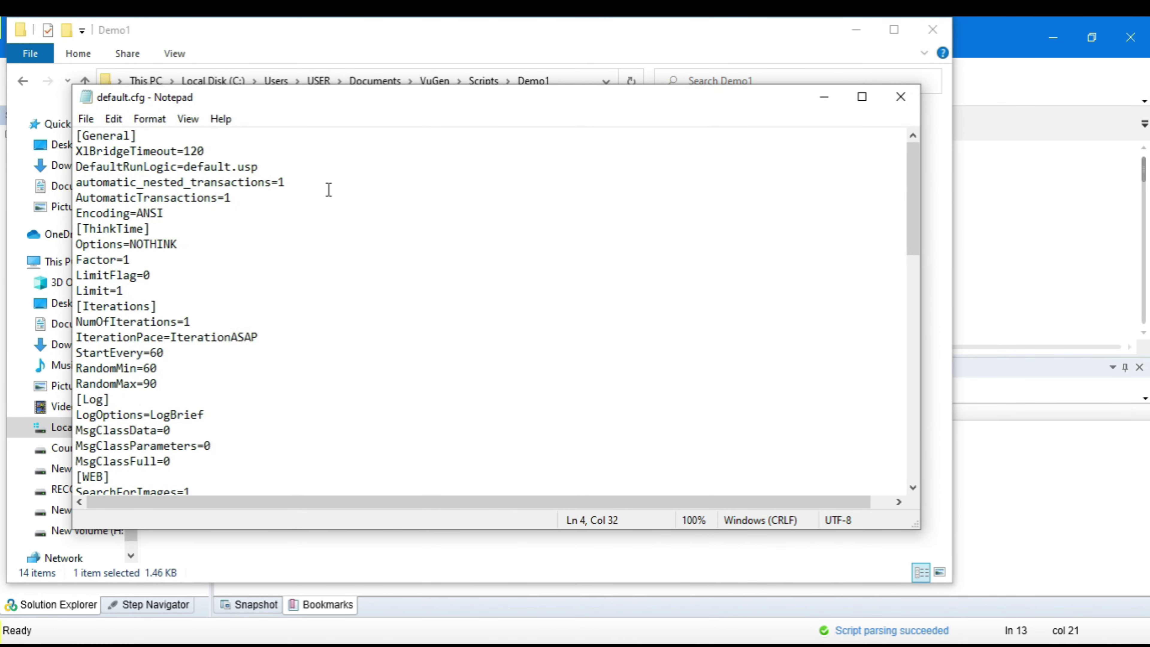
left_click(329, 190)
key("Down")
key("Down")
key("Down")
key("Up")
key("shift+Home")
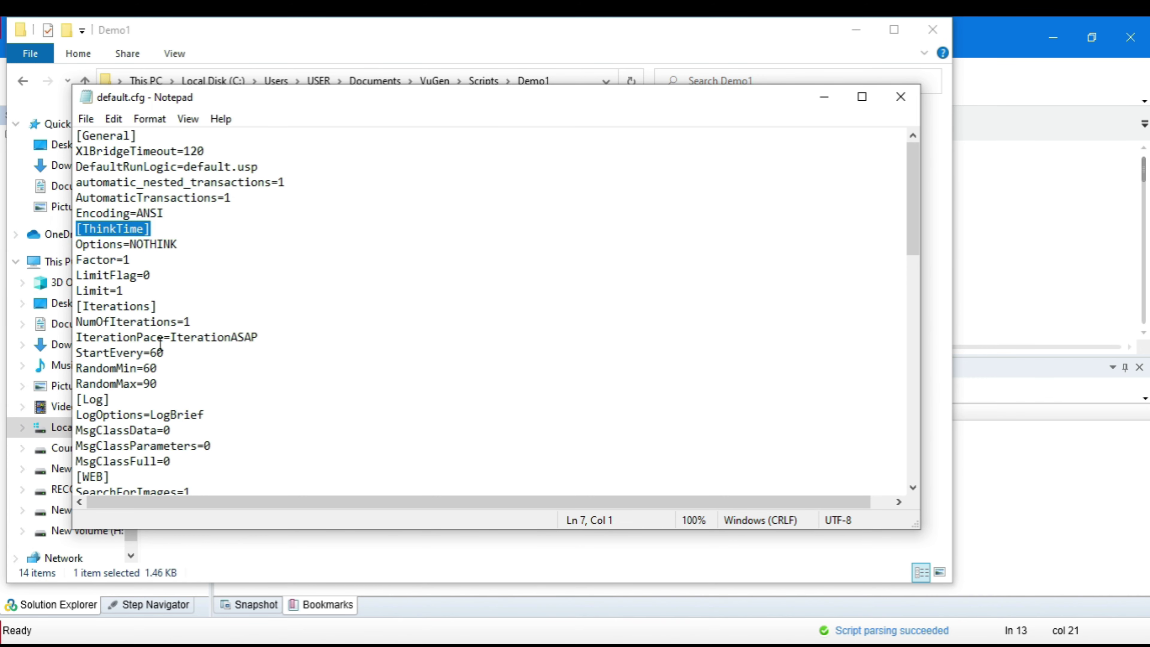
double_click(95, 398)
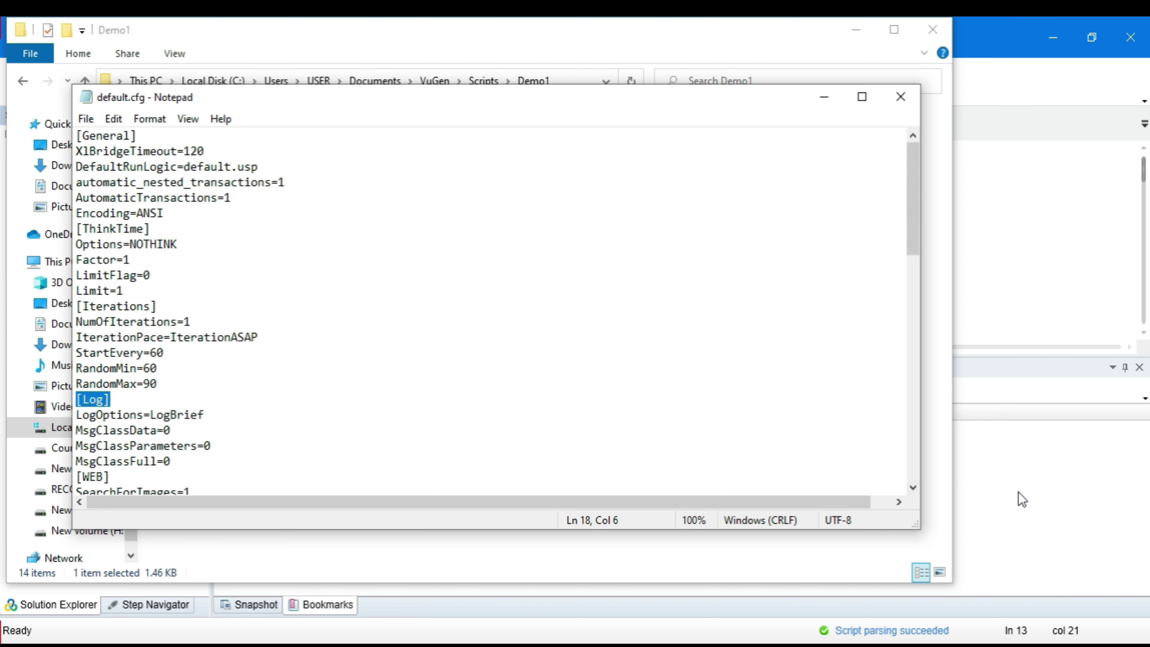
left_click_drag(910, 493, 910, 493)
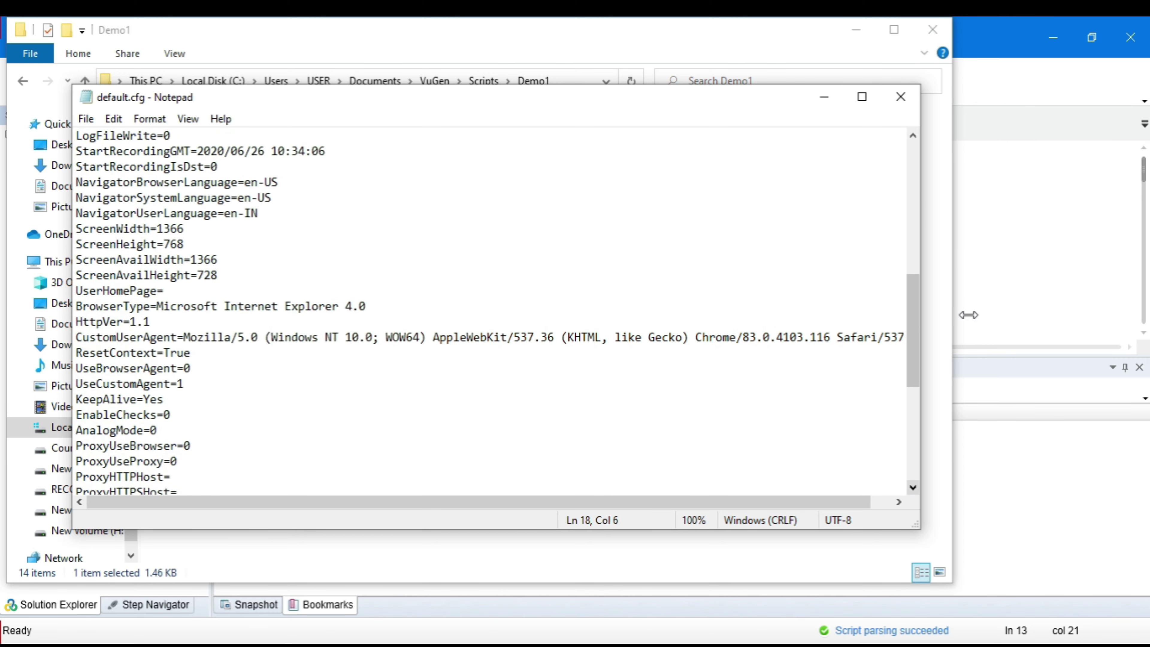
left_click(899, 97)
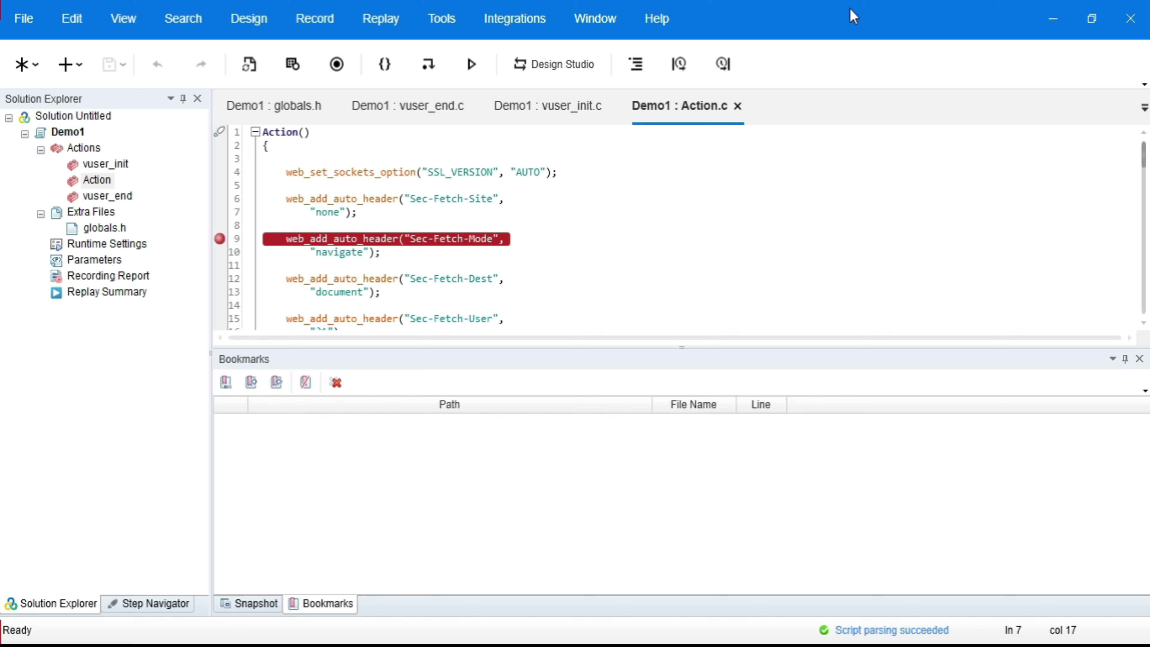
Open the Start Recording dialog for Demo1 and review which actions can be recorded into, keeping Action
left_click(336, 70)
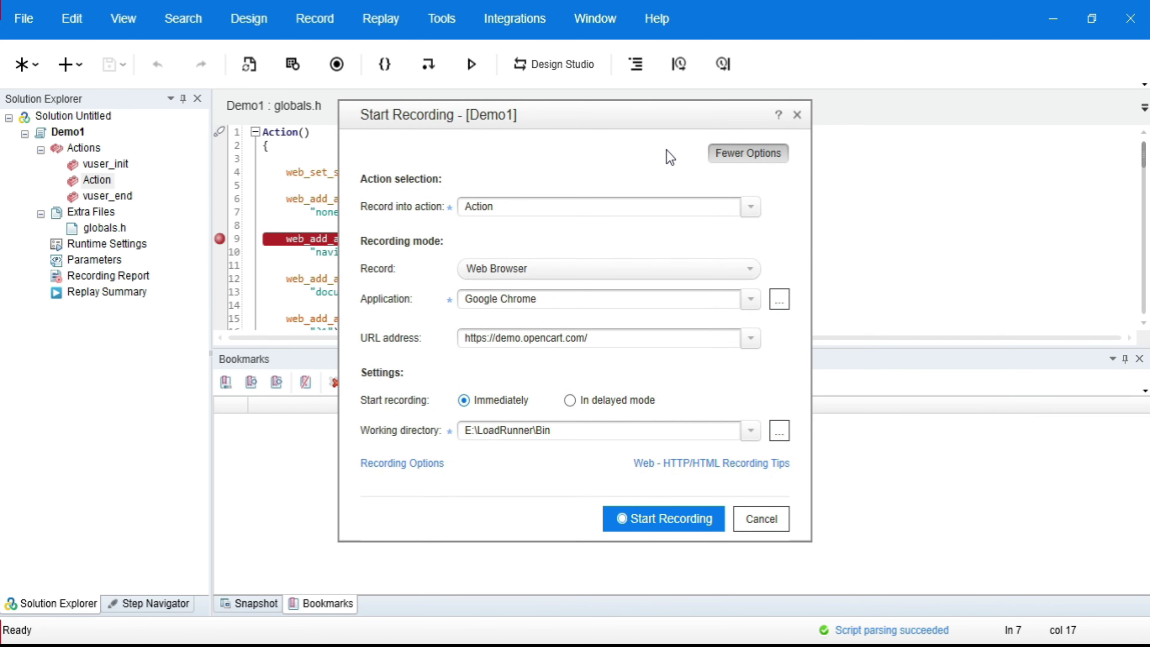
left_click(751, 208)
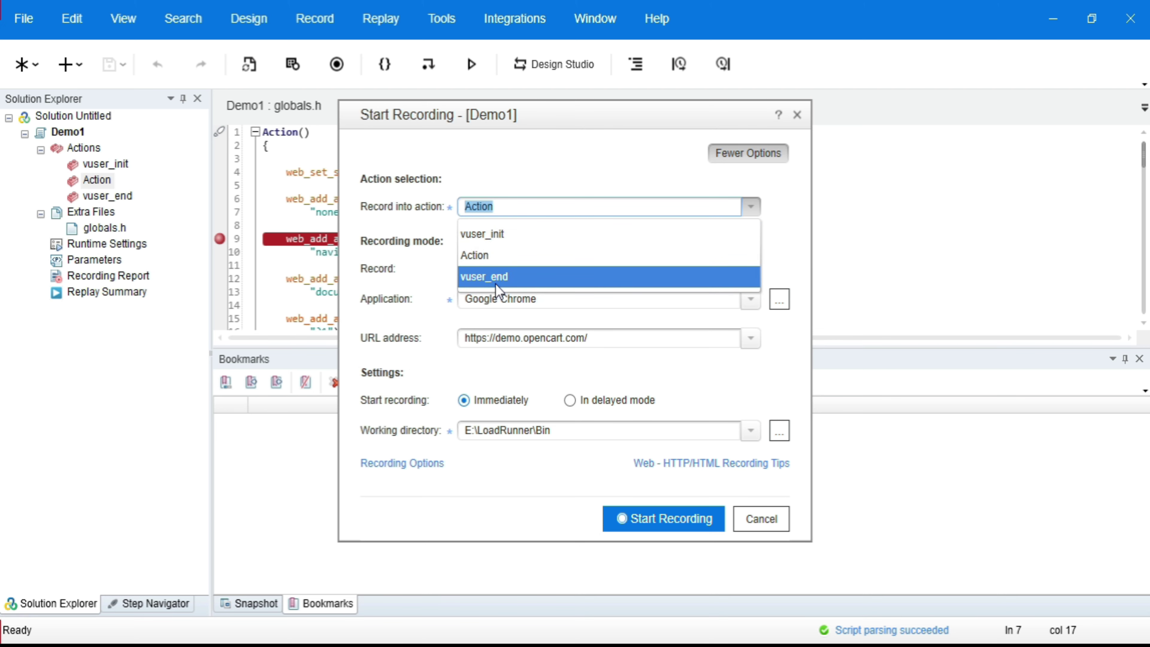
left_click(433, 278)
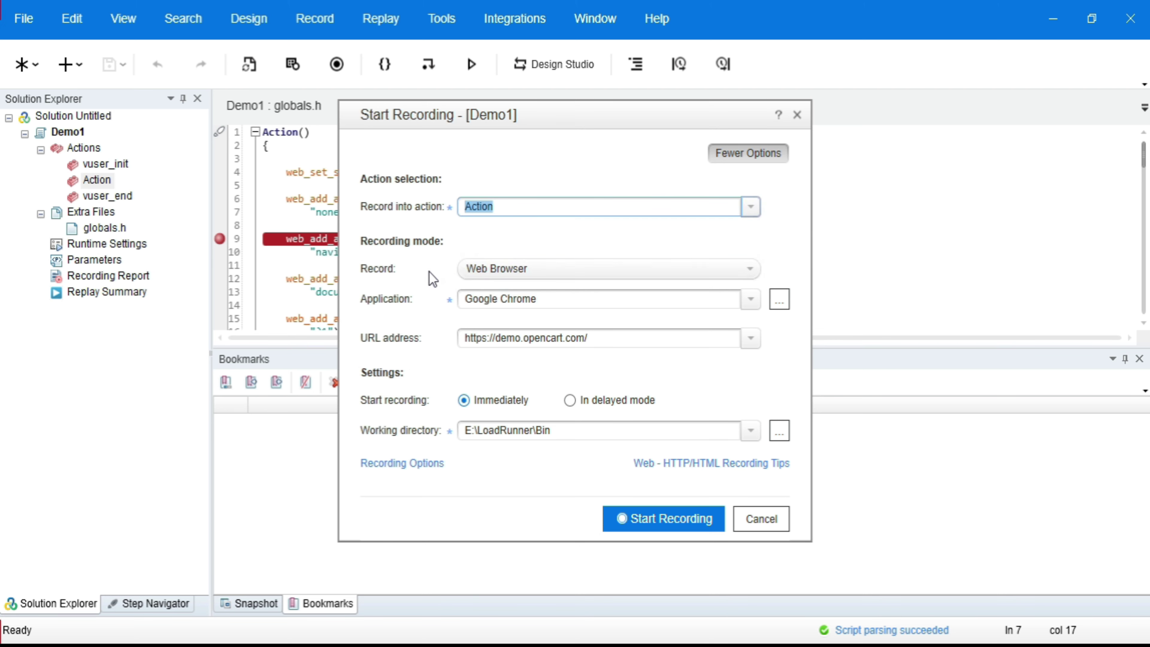
Review the available recording modes and applications in the Start Recording dialog, keeping Web Browser and Google Chrome
left_click(531, 277)
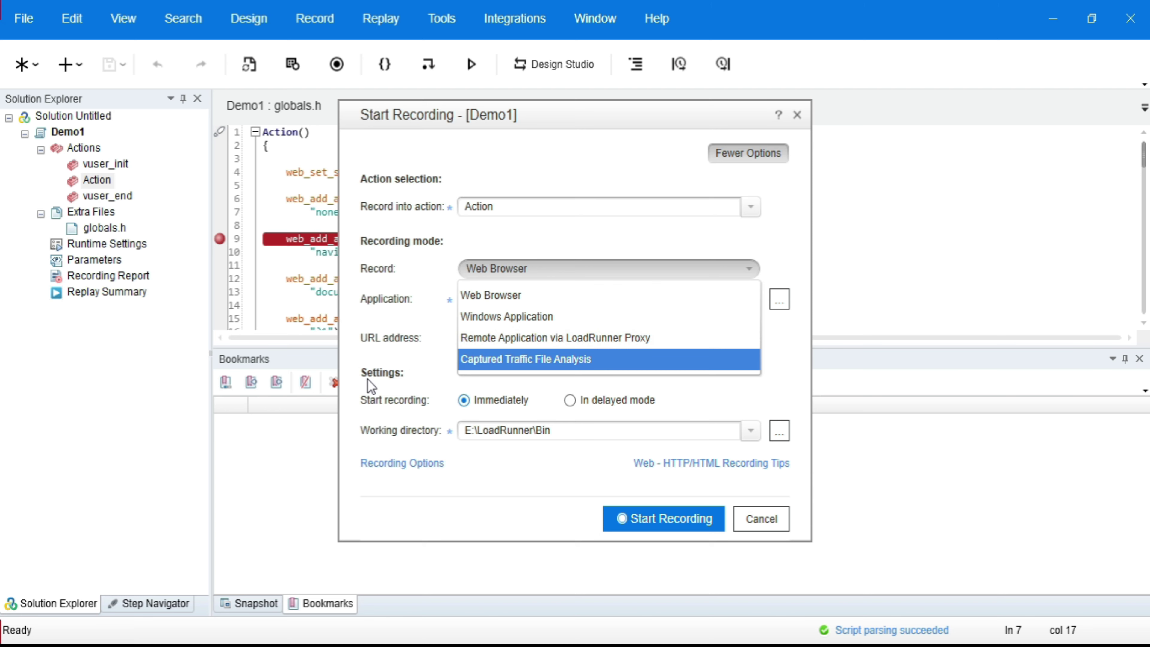
left_click(410, 371)
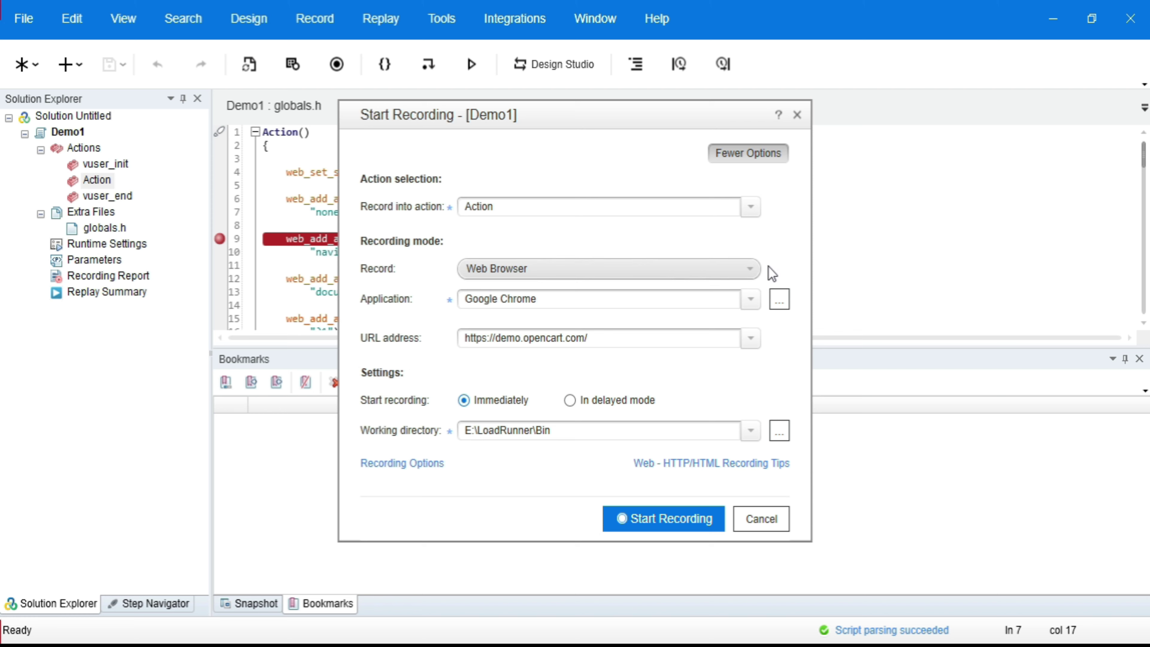
left_click(751, 300)
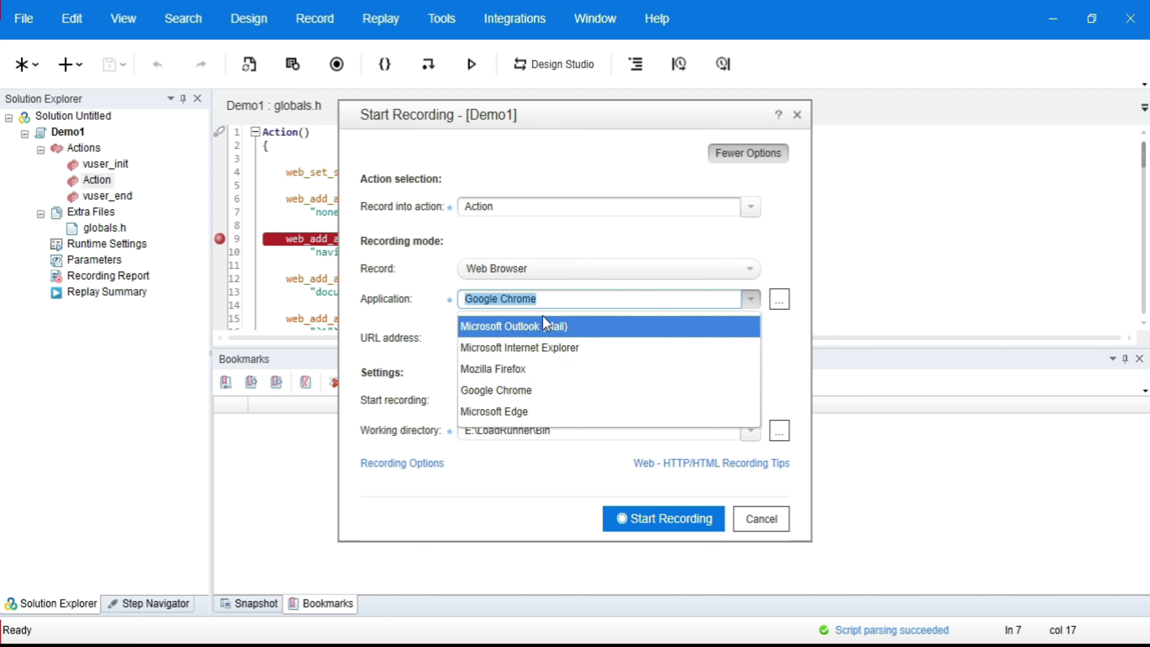
left_click(400, 349)
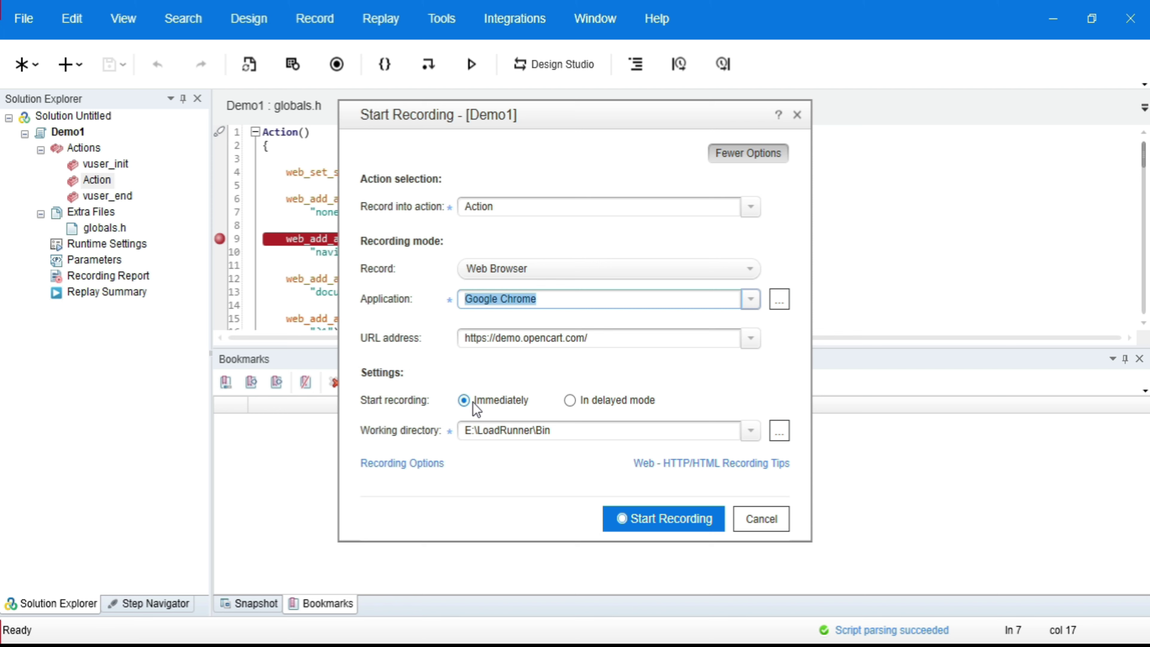
Compare the Immediately and In delayed mode start options, highlight the working directory, and close the Start Recording dialog without recording
left_click(493, 404)
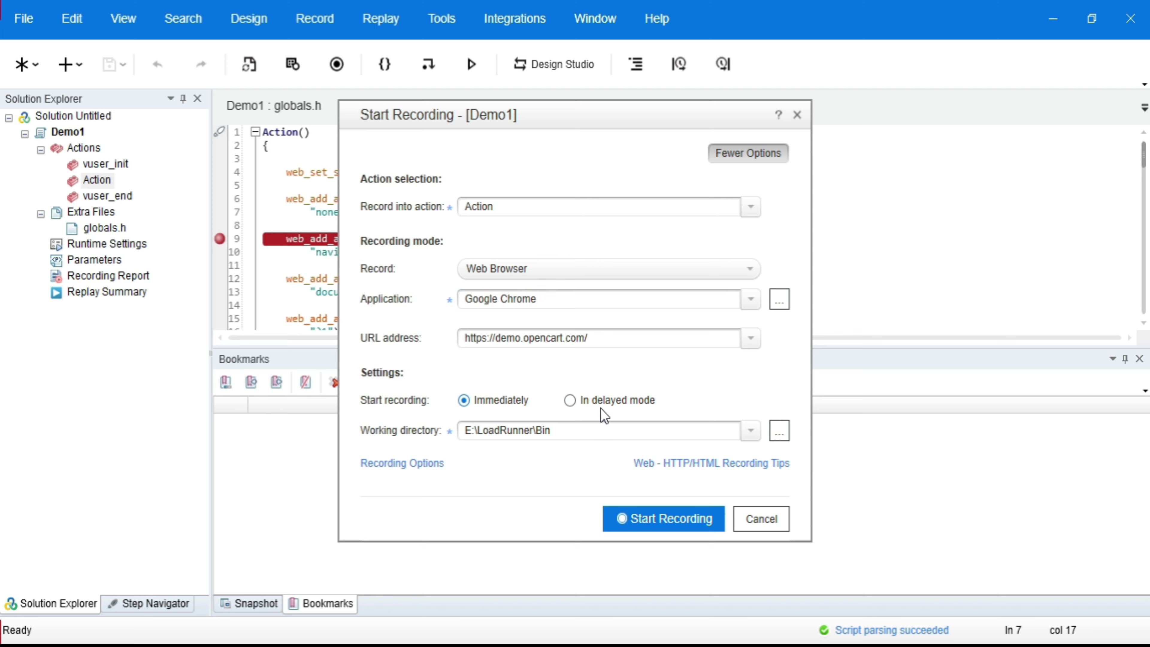
left_click(616, 406)
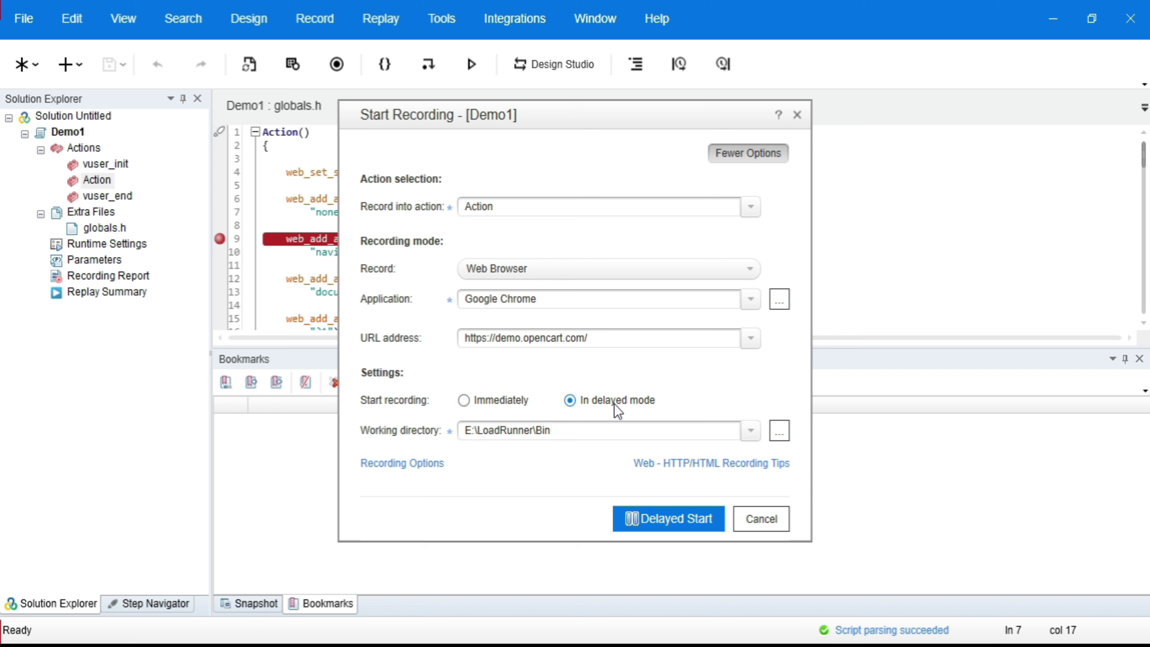
left_click(475, 403)
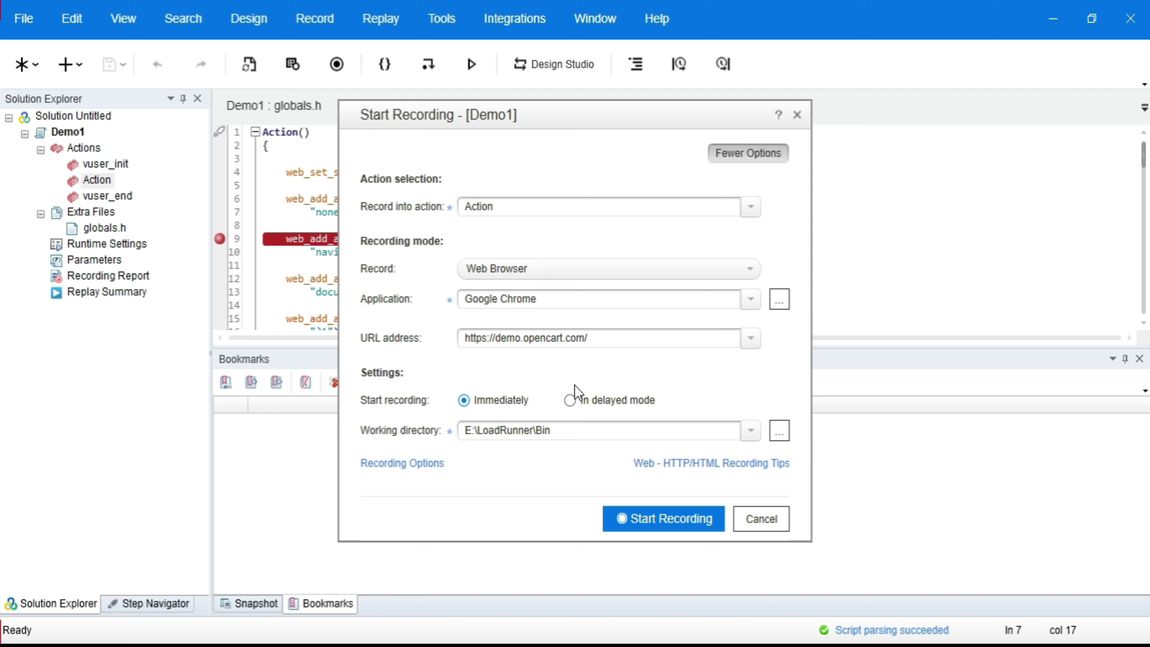
left_click(601, 404)
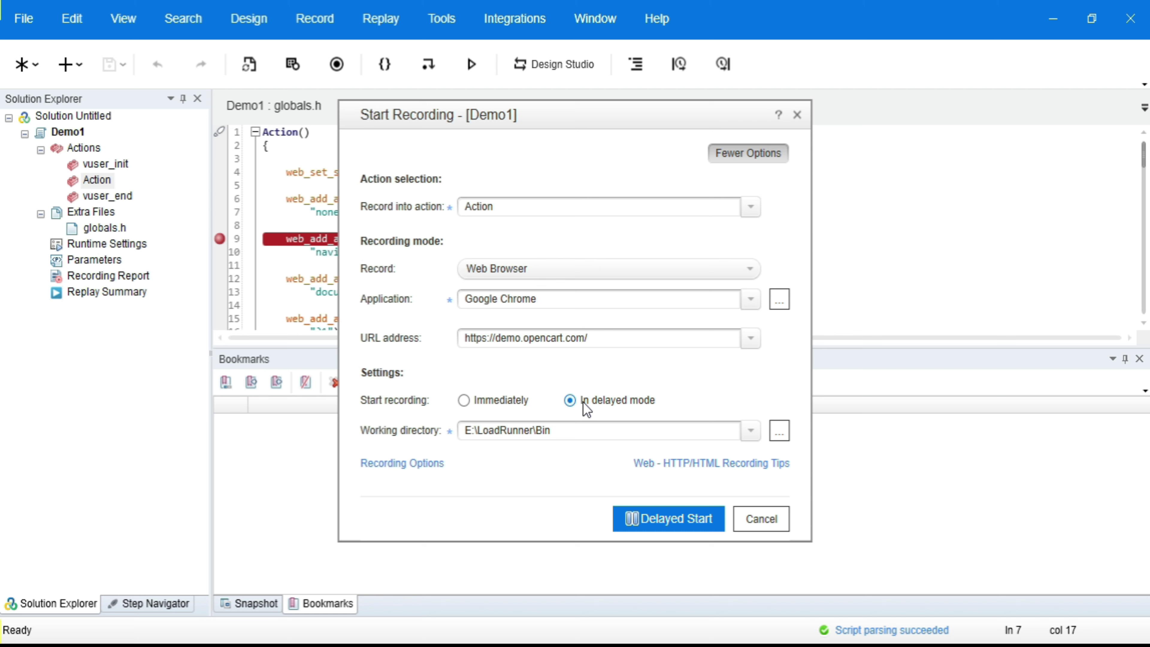
double_click(541, 430)
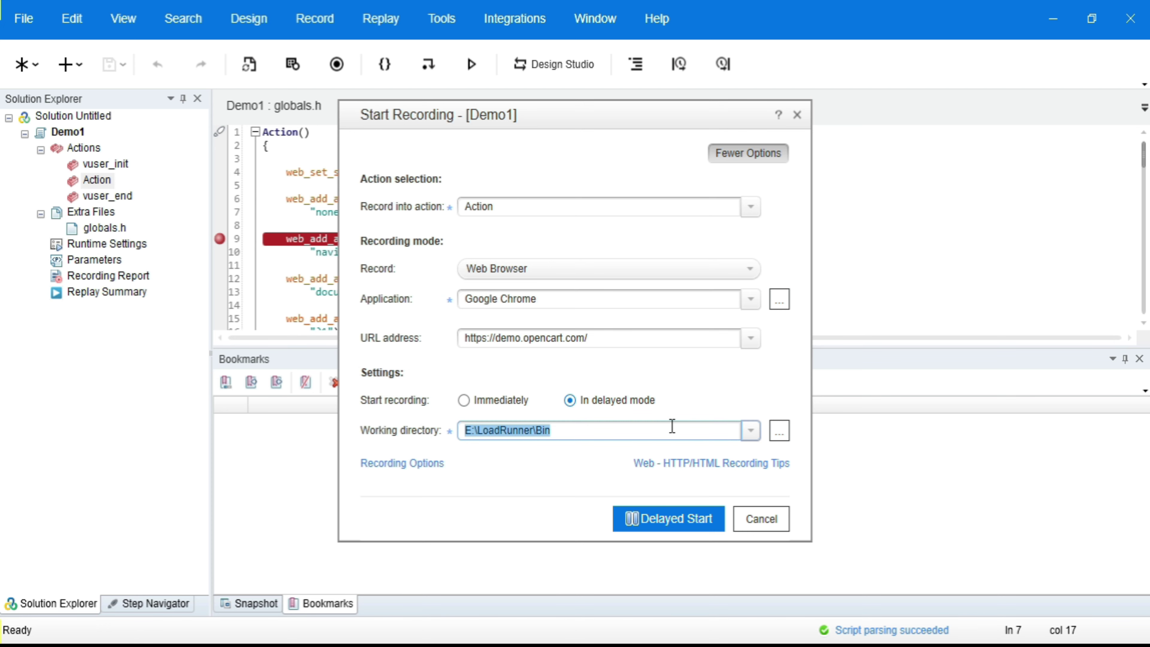
key("Escape")
Highlight the opening lines of Action.c, check default.cfg in the Demo1 folder in File Explorer, and return to VuGen
left_click_drag(381, 172, 484, 280)
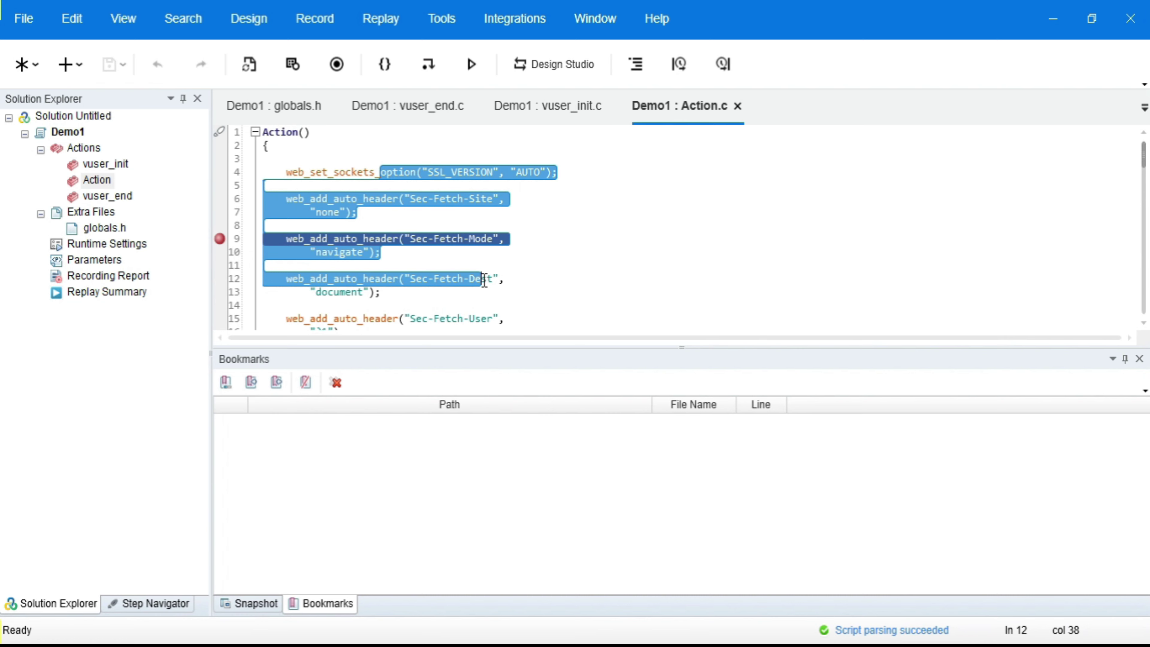
left_click(534, 326)
left_click(399, 646)
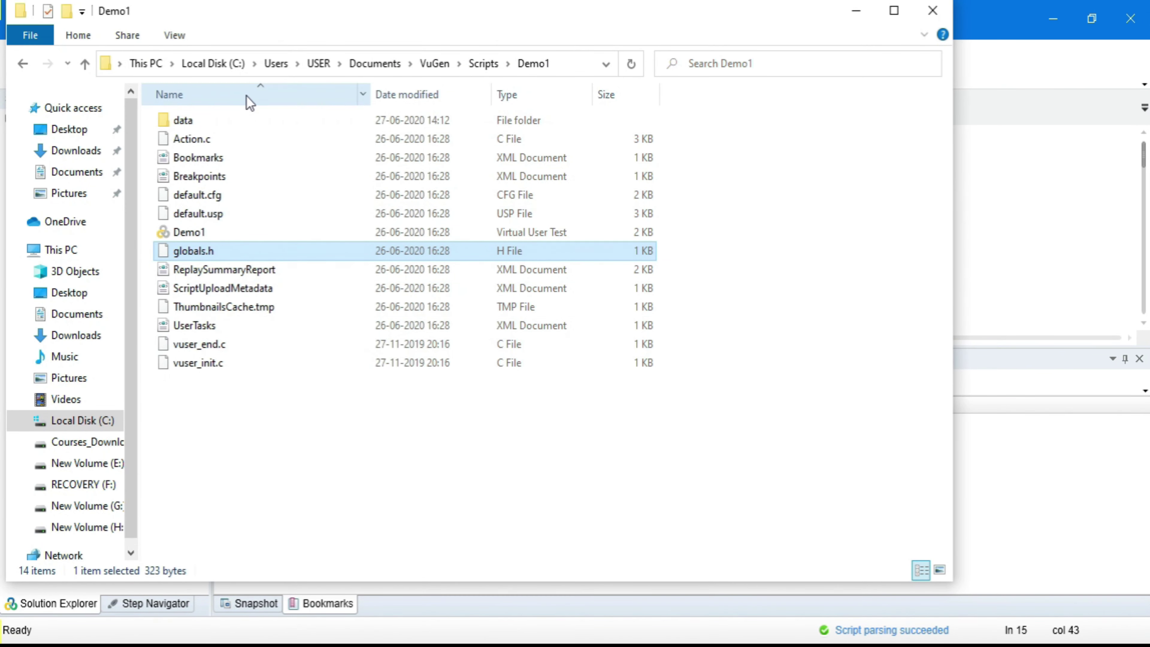
left_click(464, 196)
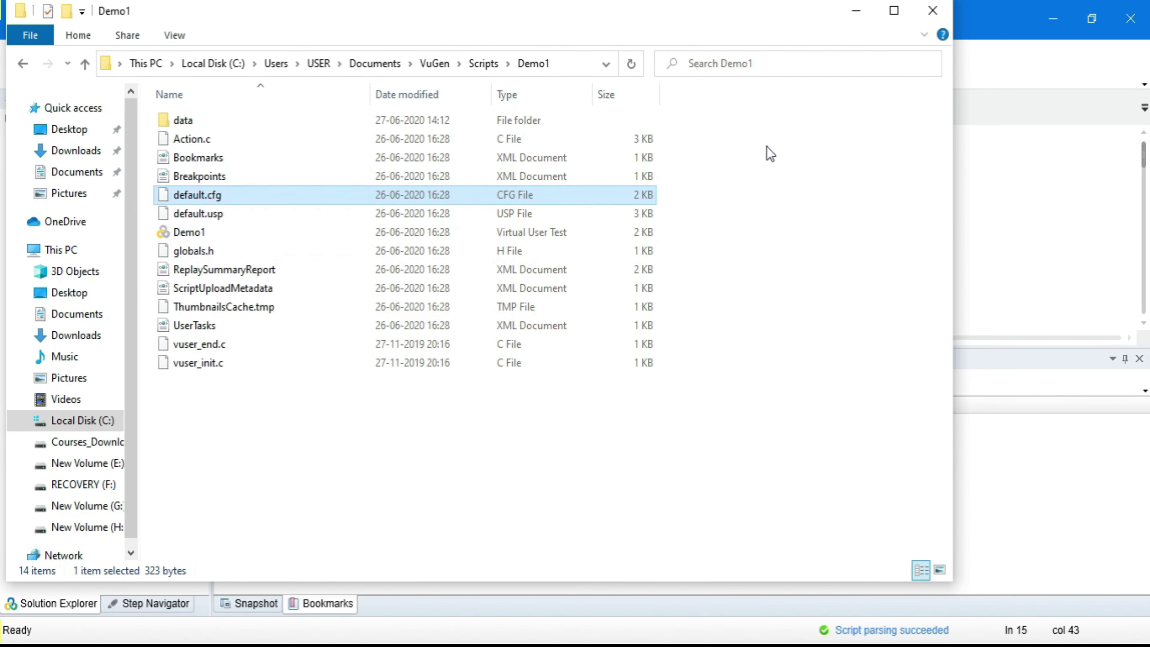
left_click(857, 9)
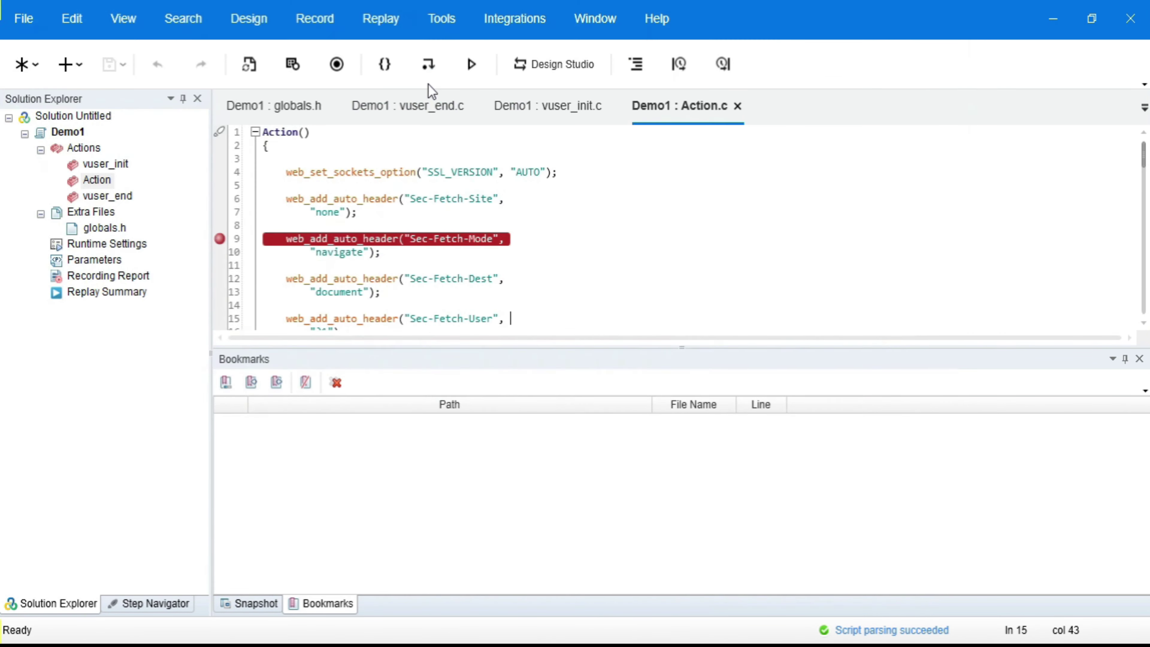
Reopen the Start Recording dialog for Demo1
left_click(338, 66)
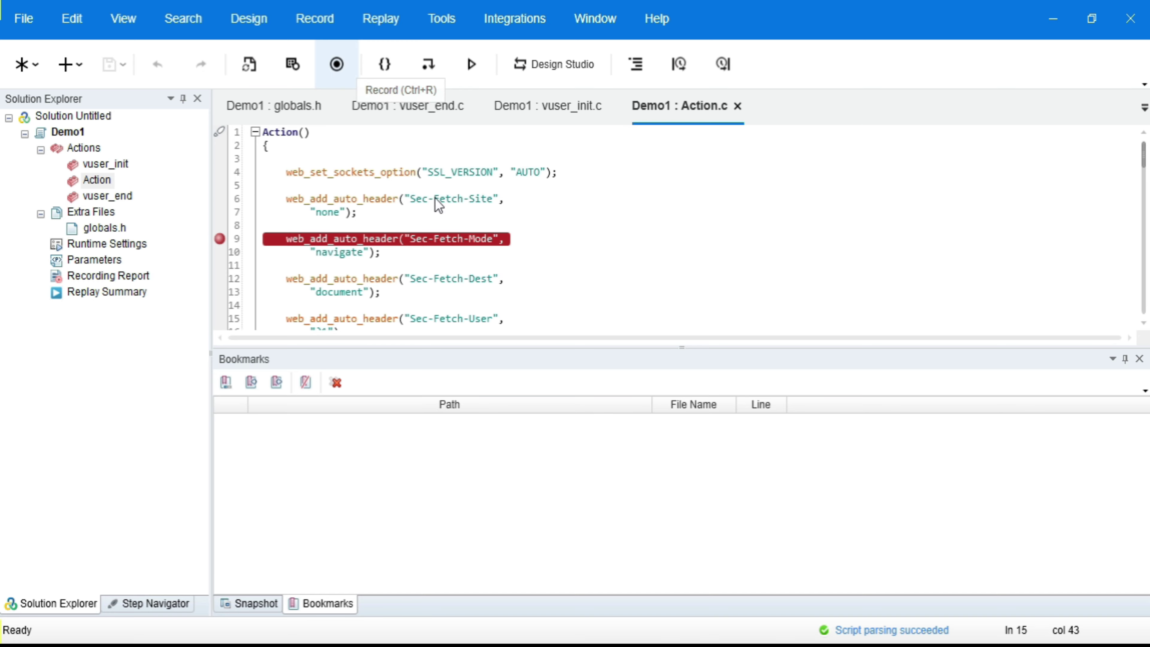